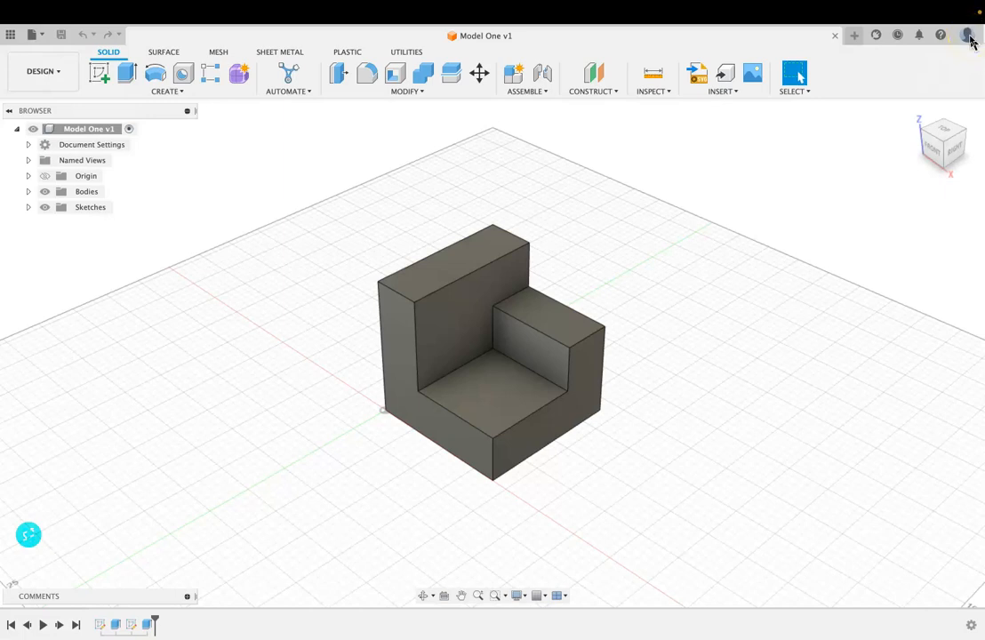
Check the drawing preferences and accept them with the ISO standard and Third Angle projection.
left_click(970, 37)
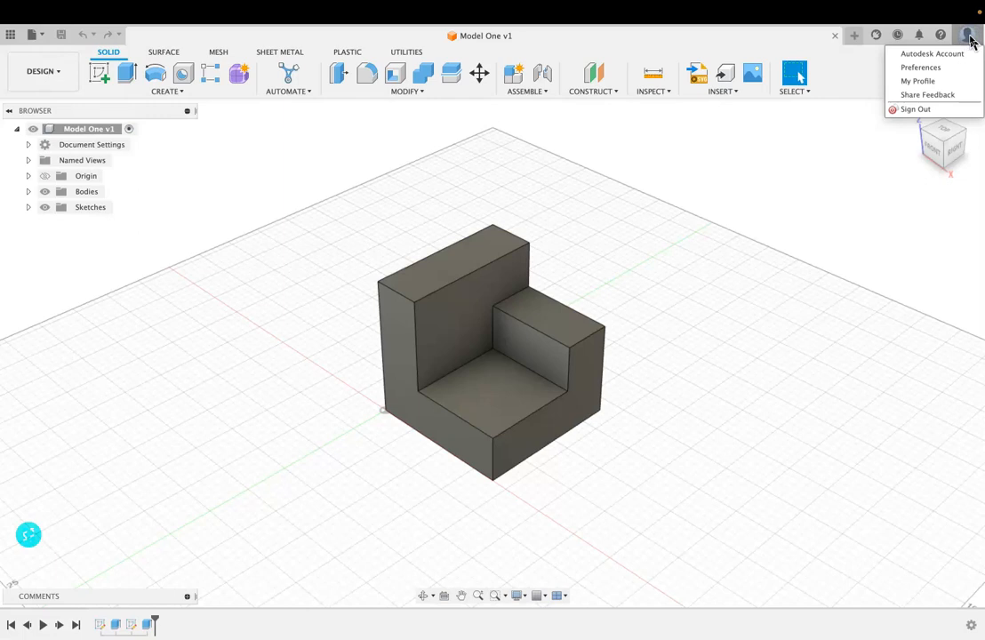
left_click(921, 68)
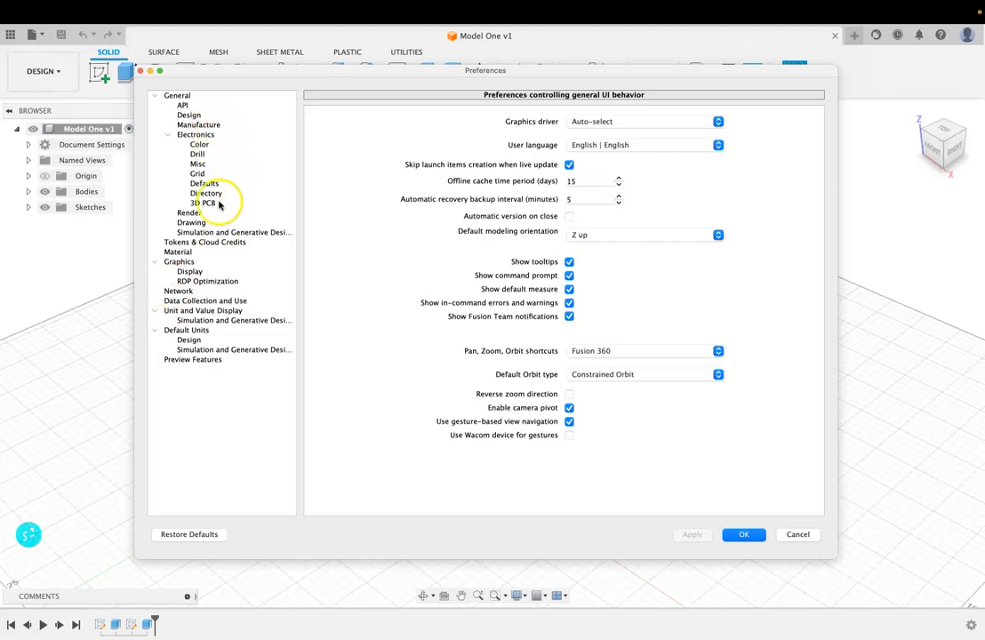
left_click(195, 223)
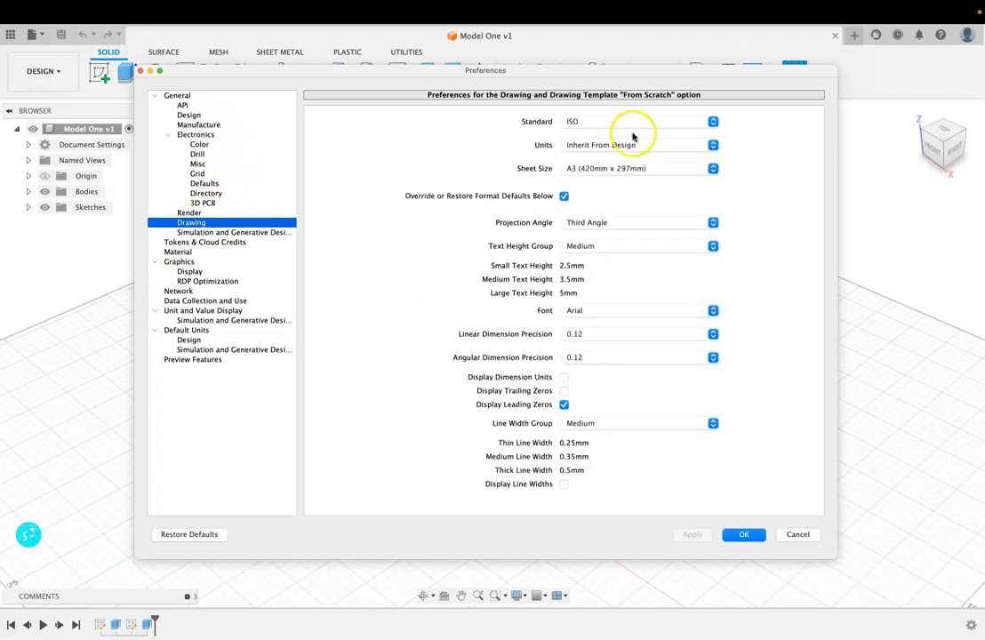
left_click(660, 121)
left_click(619, 121)
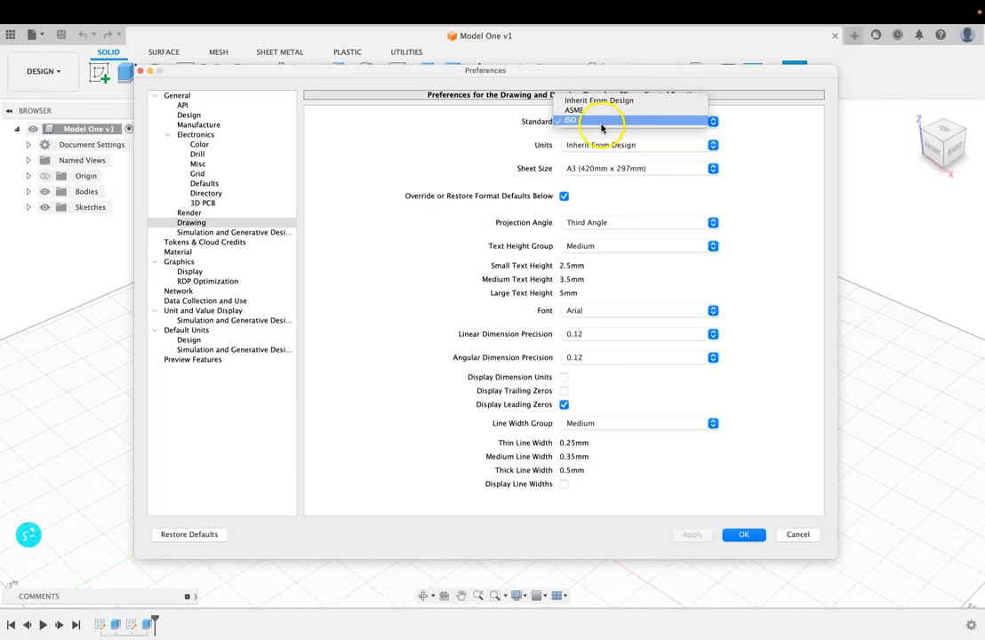
left_click(473, 153)
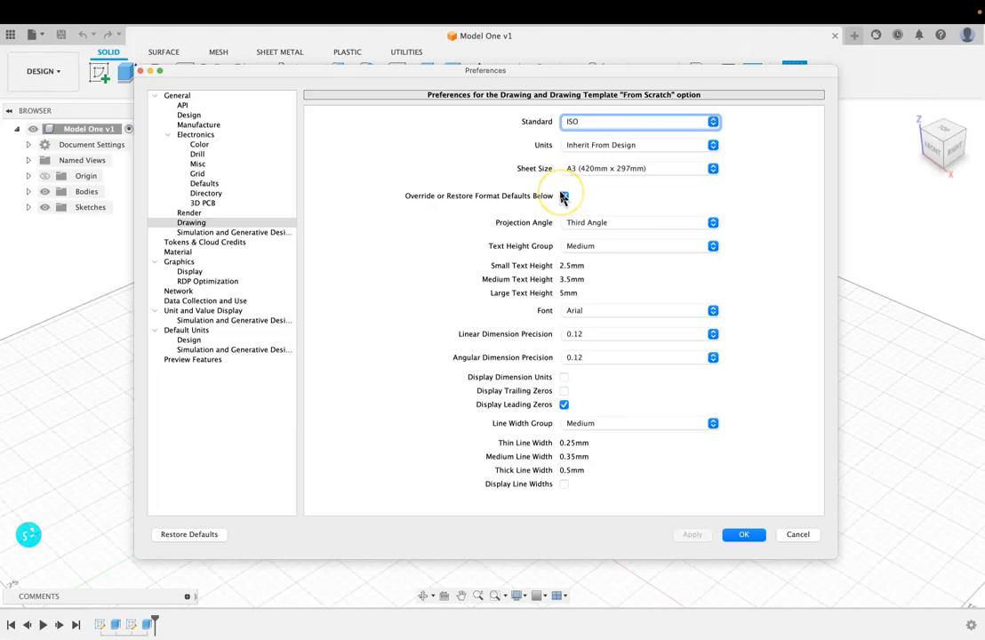
left_click(624, 221)
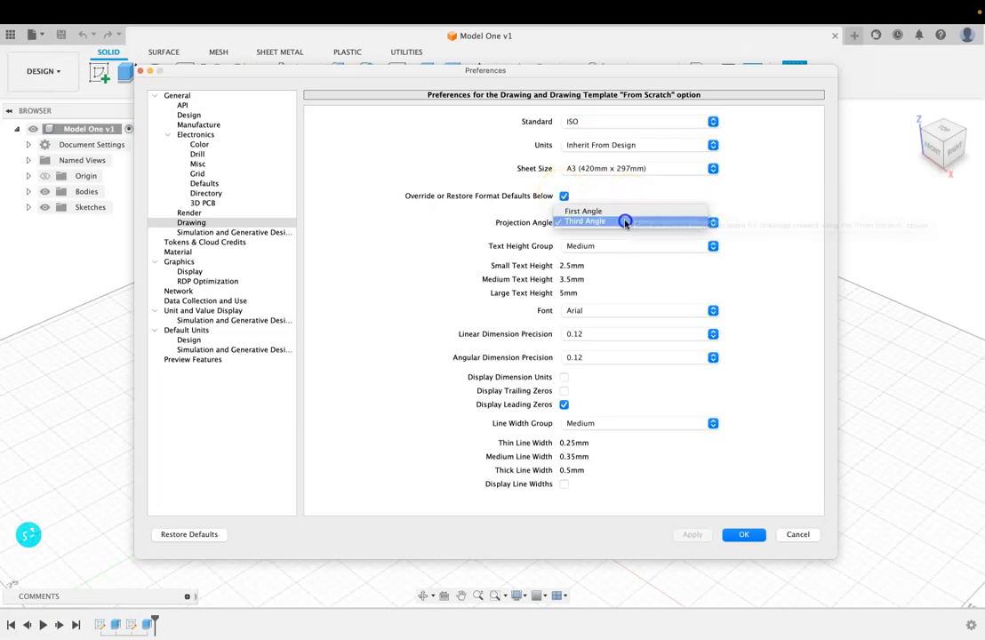
left_click(782, 228)
left_click(745, 535)
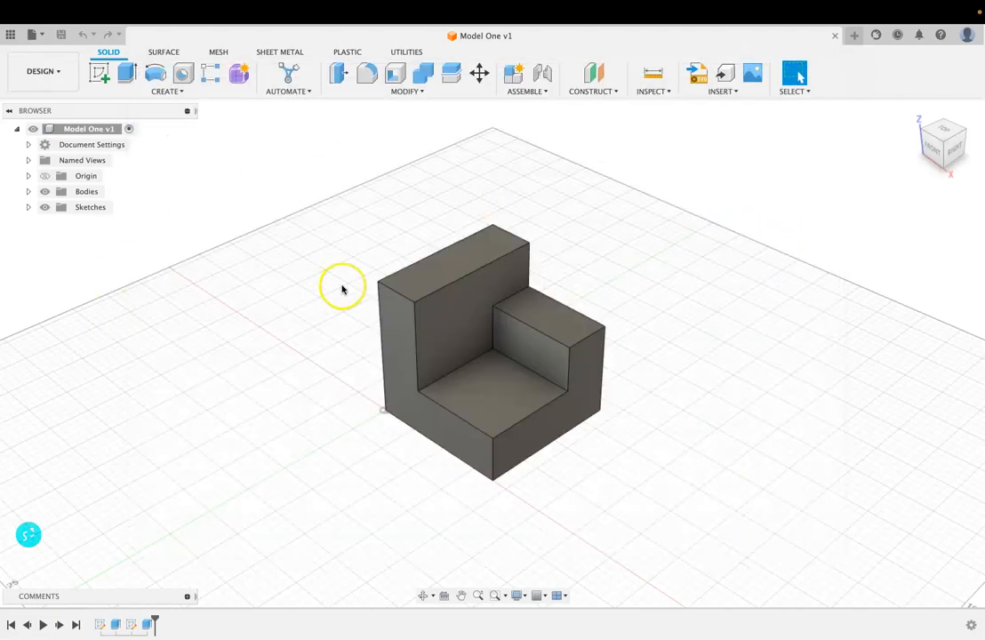
Create a new drawing from the design using the Drawing template file in the L2HTEN project's Resources > Drawing Template folder.
left_click(51, 78)
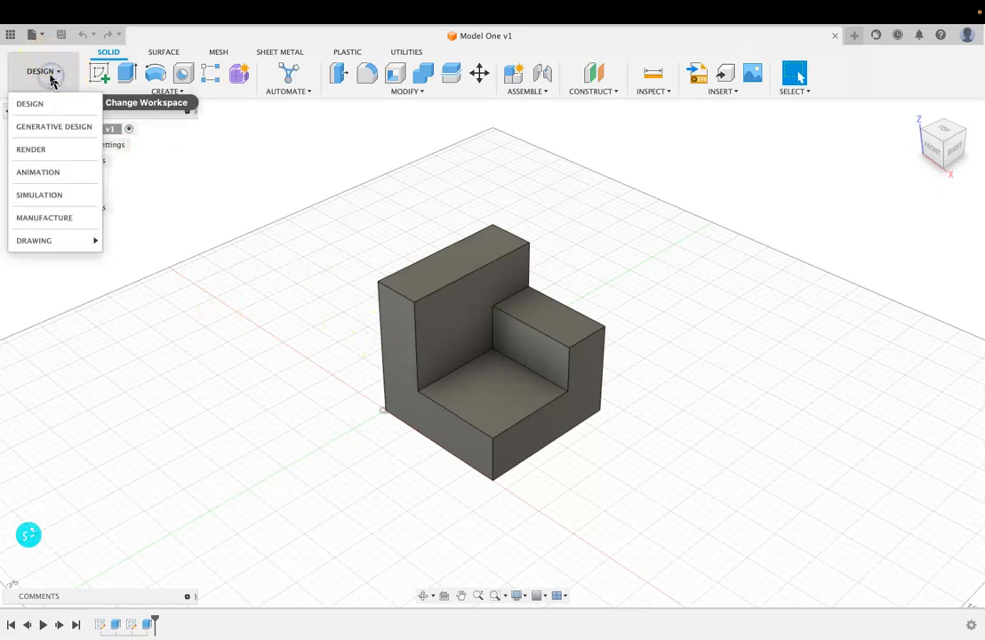
mouse_move(31, 240)
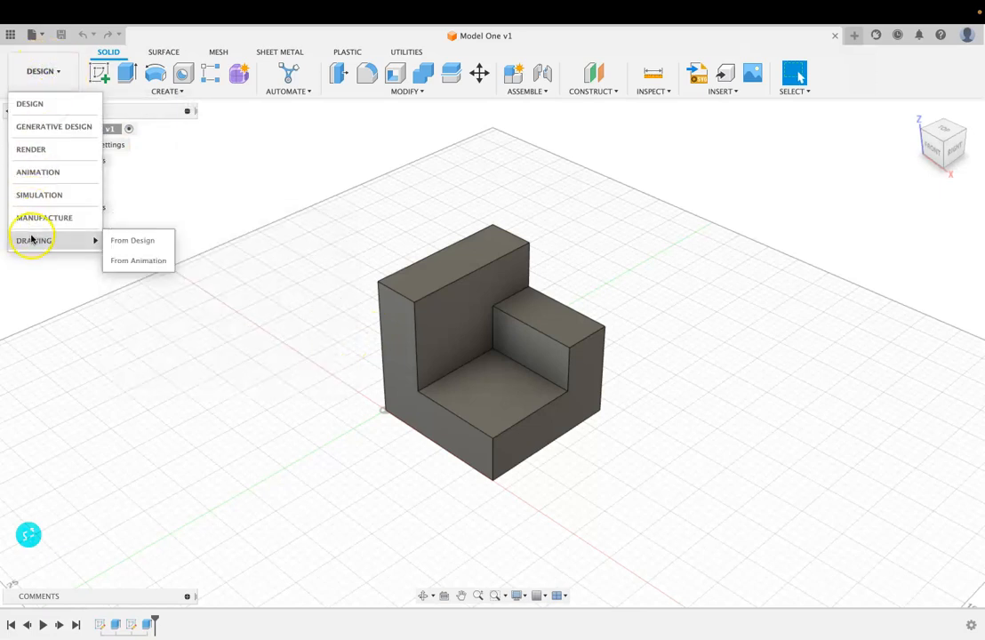
left_click(131, 242)
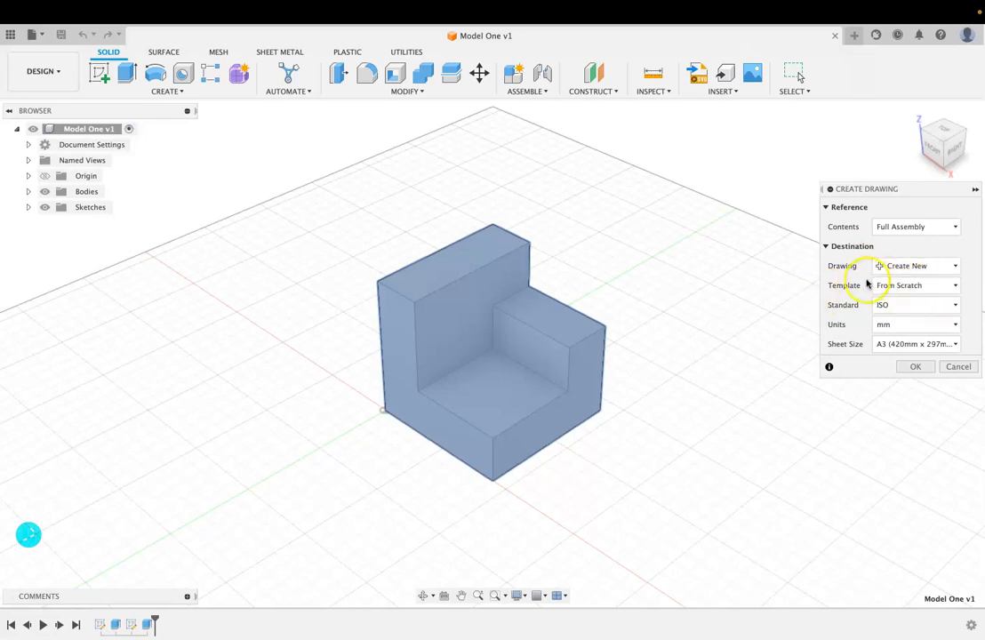
left_click(917, 290)
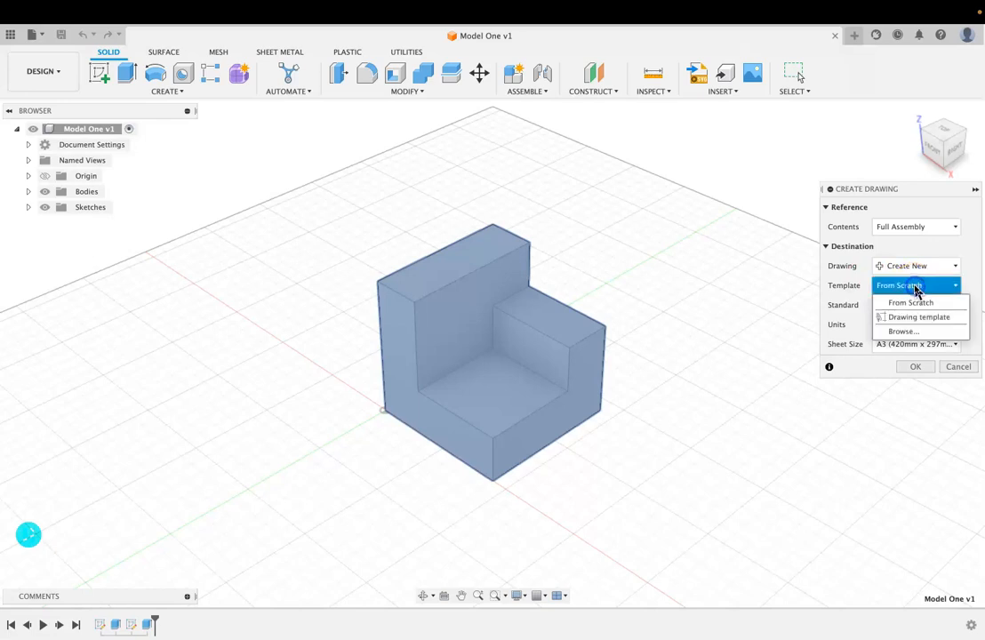
left_click(905, 332)
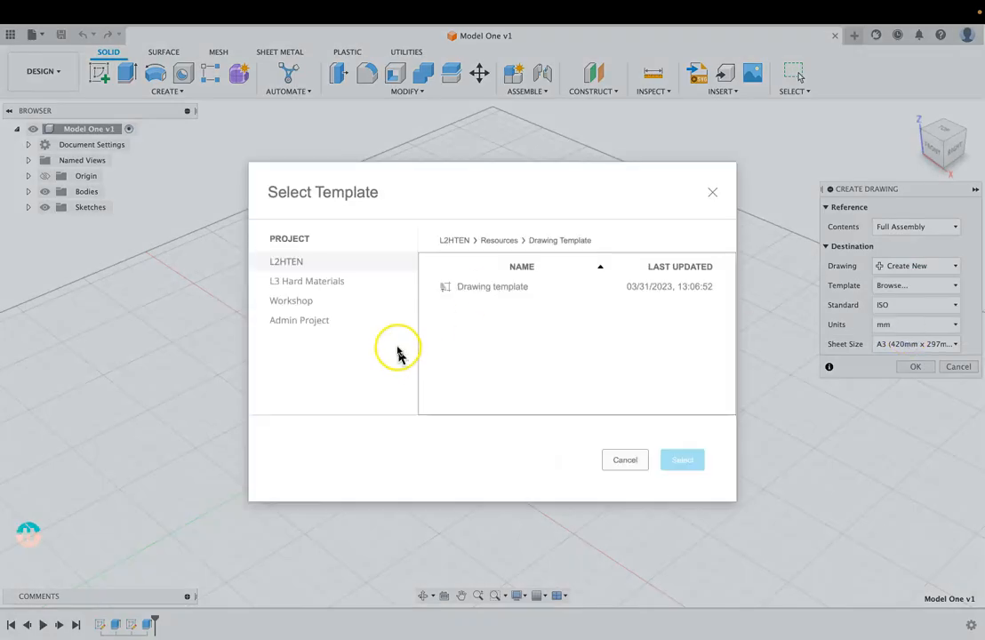
left_click(453, 242)
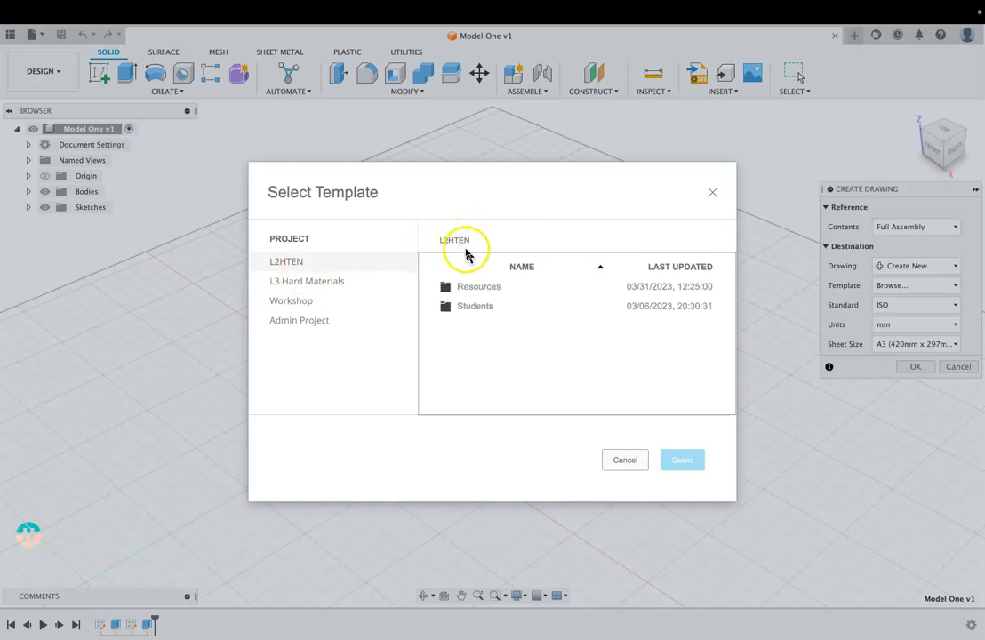
double_click(485, 290)
double_click(502, 325)
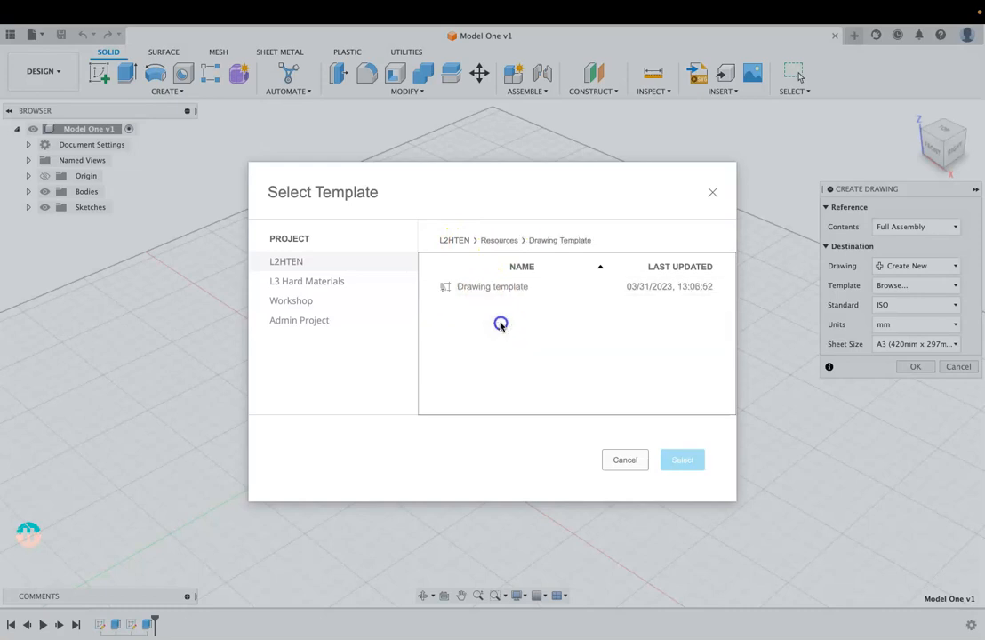
left_click(500, 286)
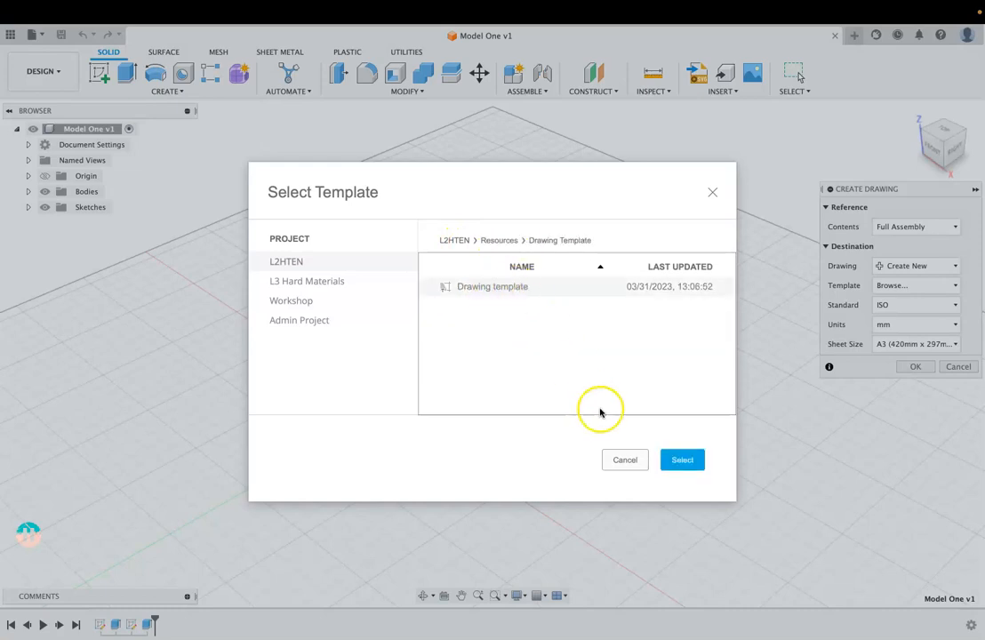
left_click(687, 461)
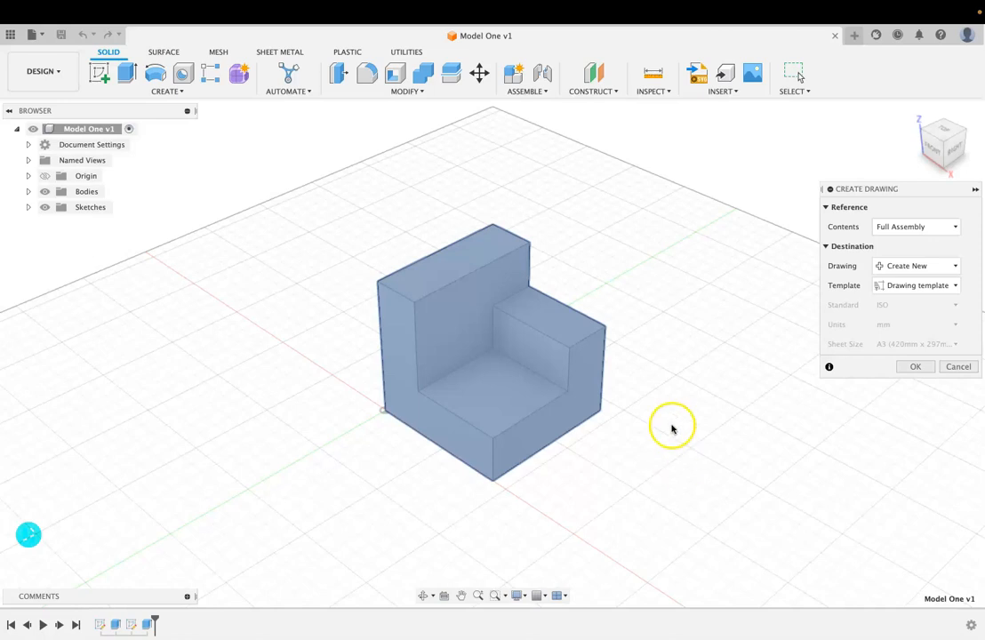
left_click(918, 368)
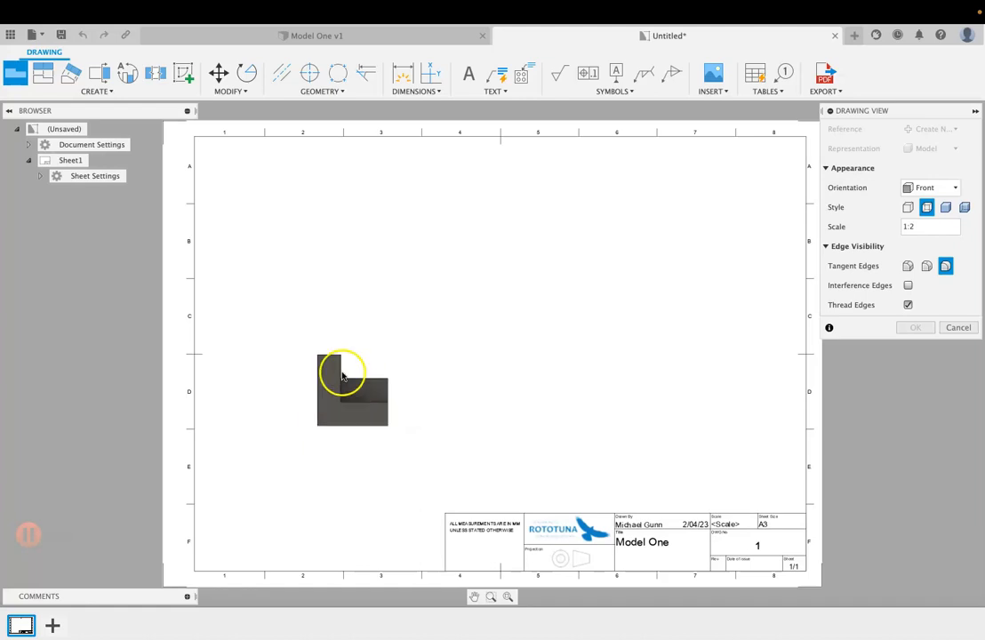
Examine the 3D model in the Model One v1 design to identify its front face, and return to the drawing.
left_click(319, 389)
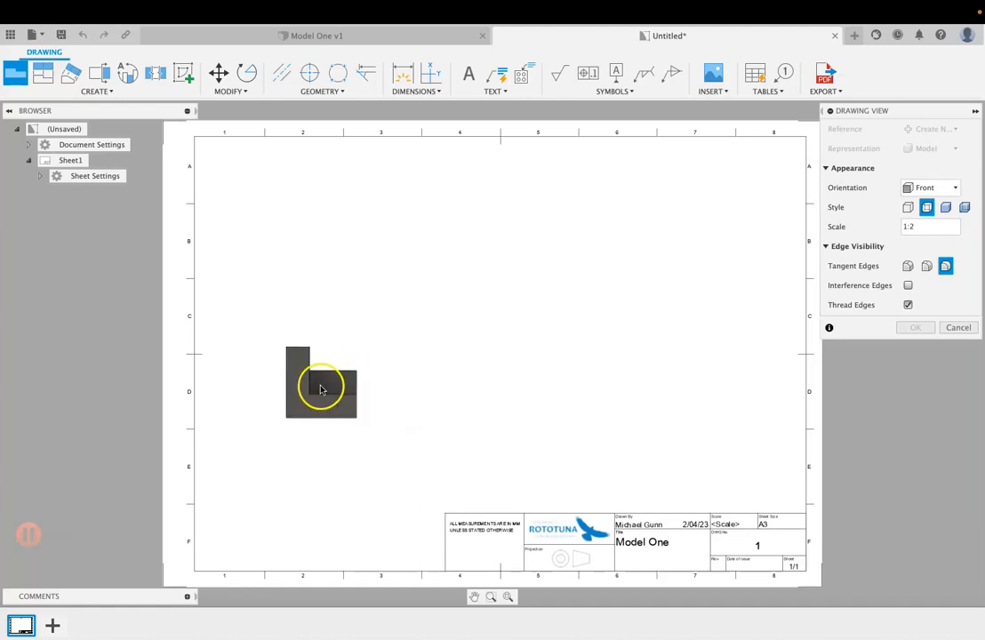
left_click(334, 34)
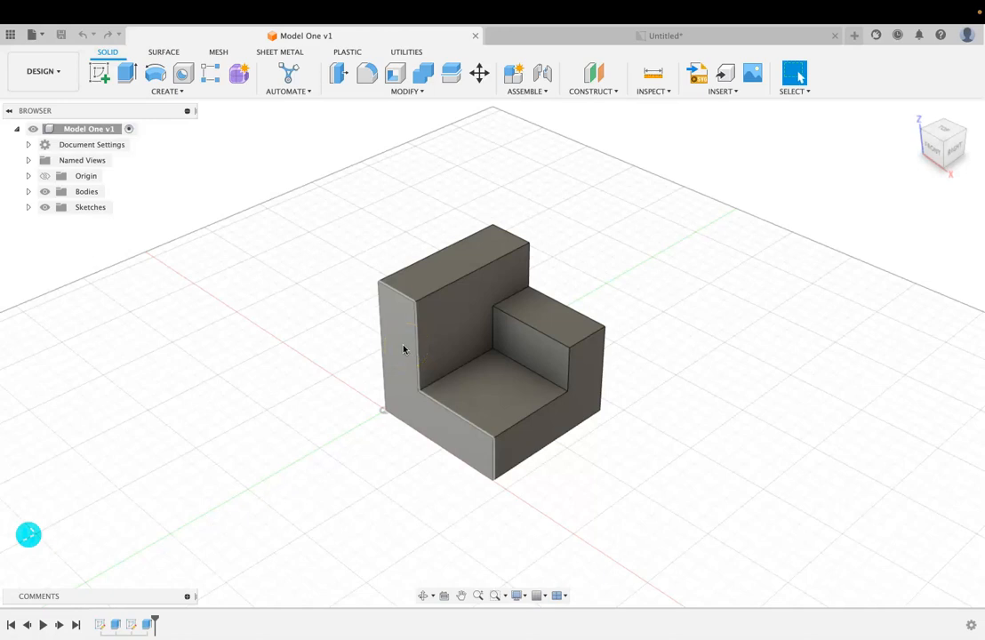
left_click(638, 34)
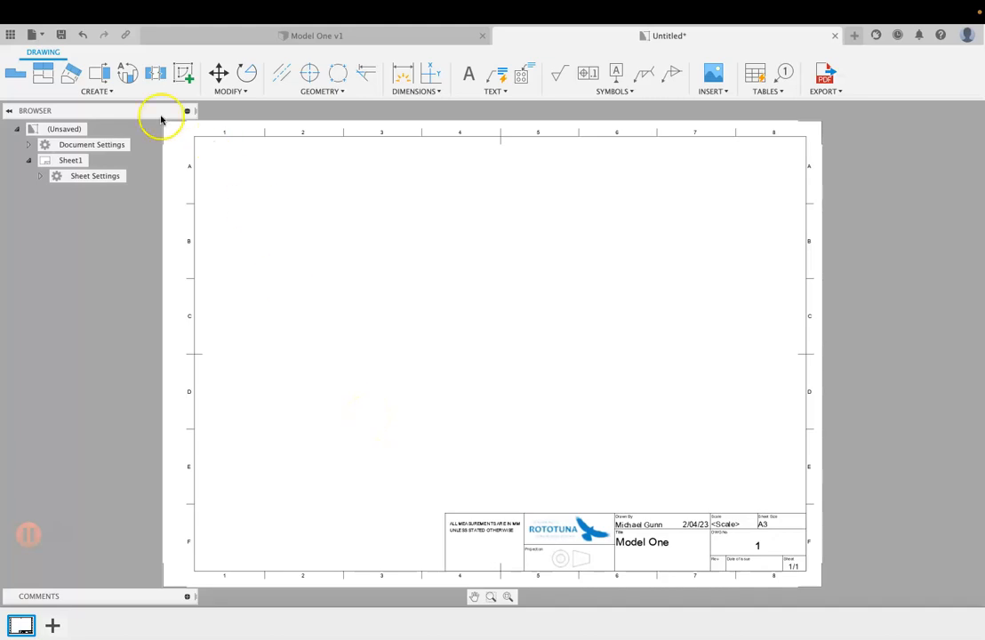
Place a base view of the model in Front orientation in the lower-left area of the sheet.
left_click(16, 75)
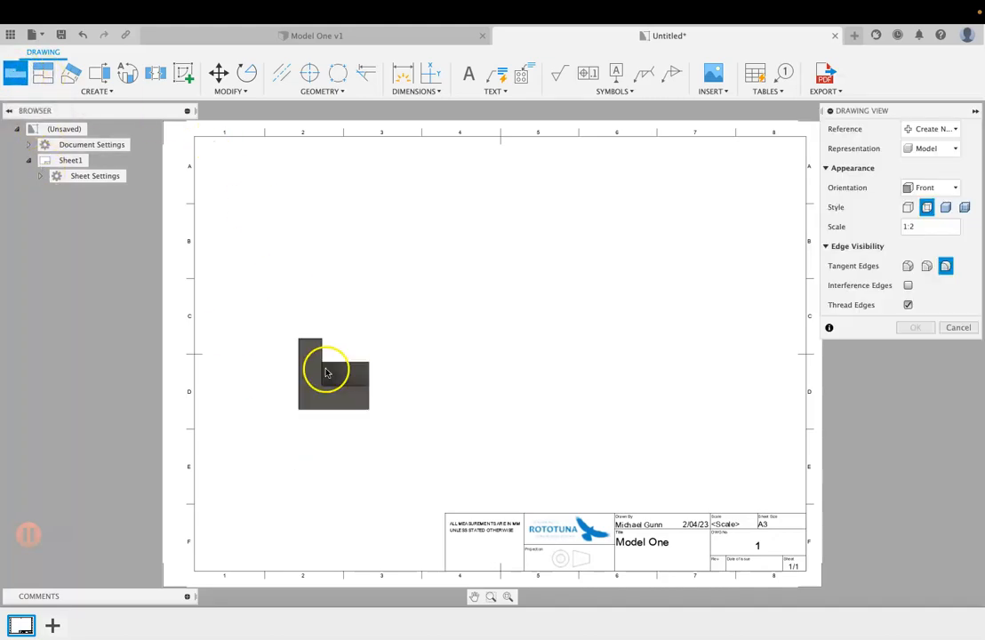
left_click(323, 402)
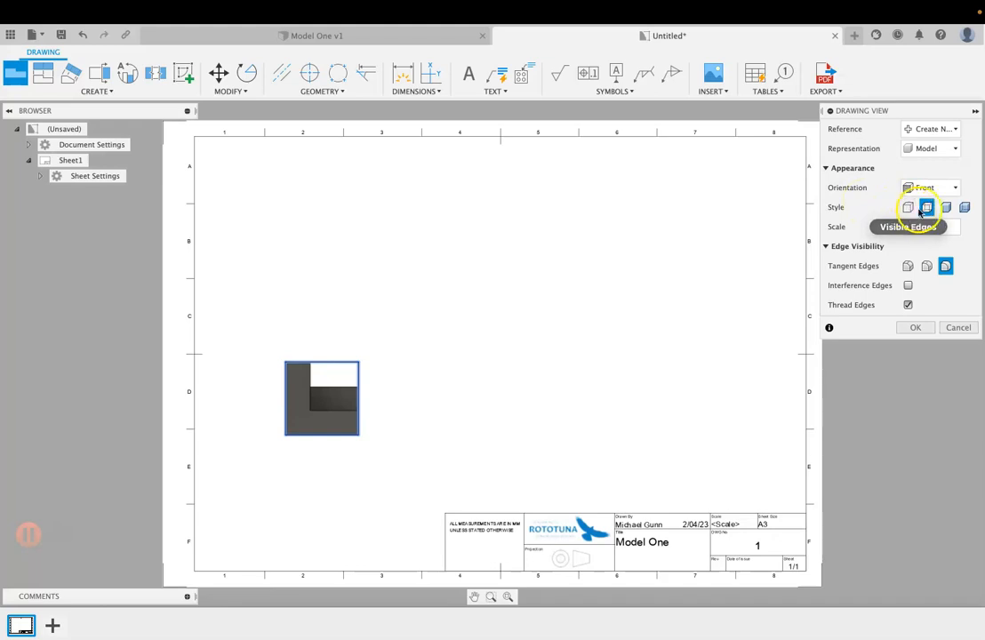
left_click_drag(908, 110, 862, 111)
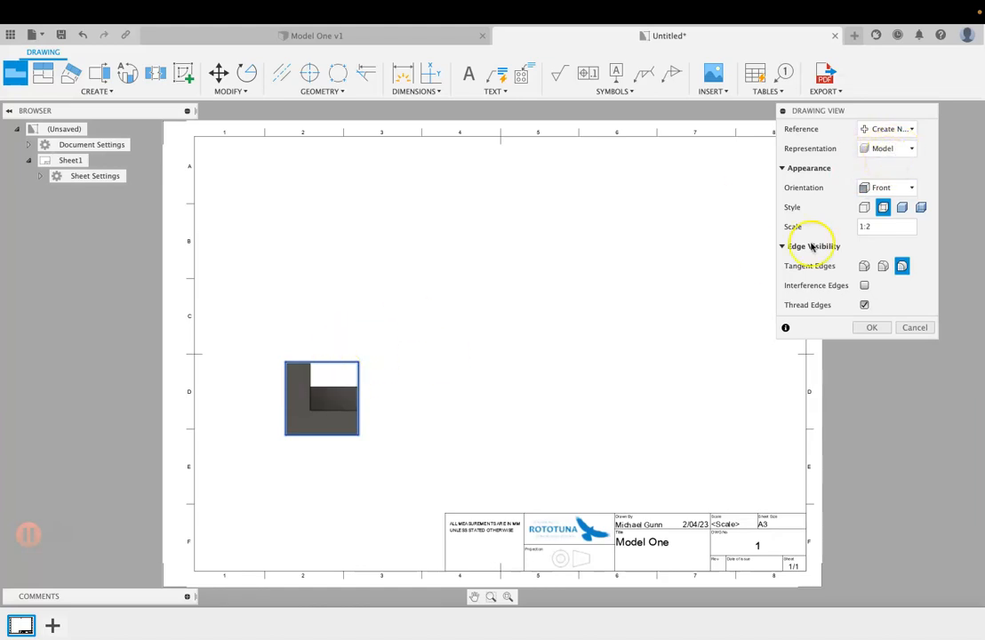
left_click(894, 188)
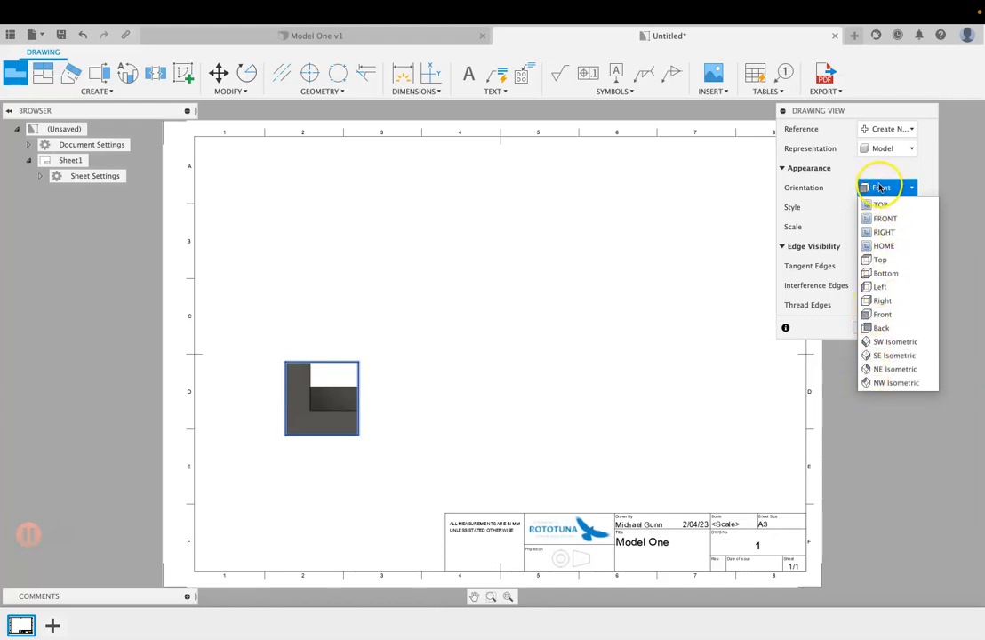
left_click(881, 188)
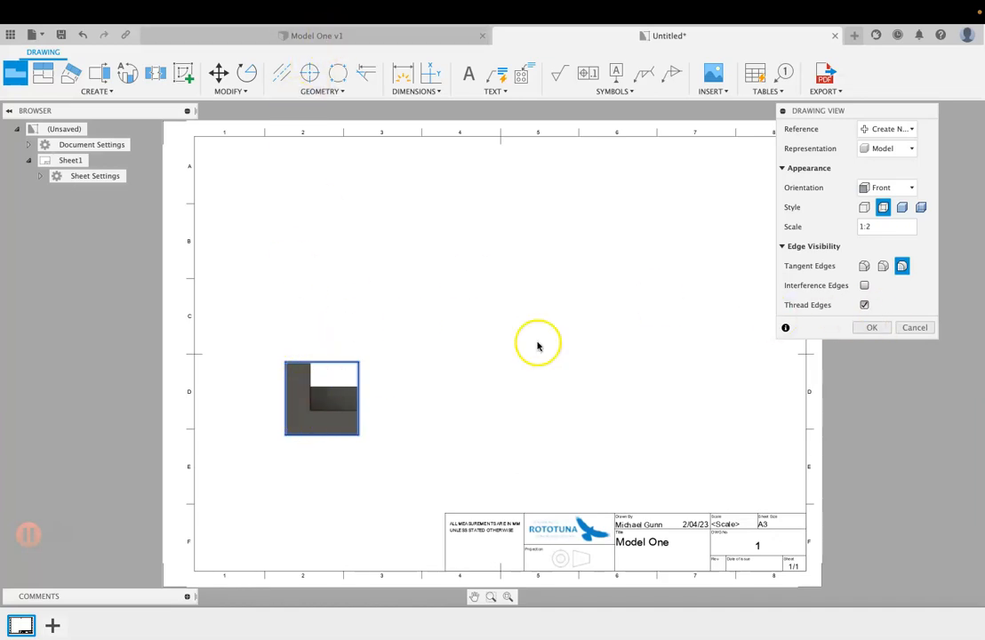
Try a 1:1 scale on the front base view.
left_click(926, 228)
left_click(935, 258)
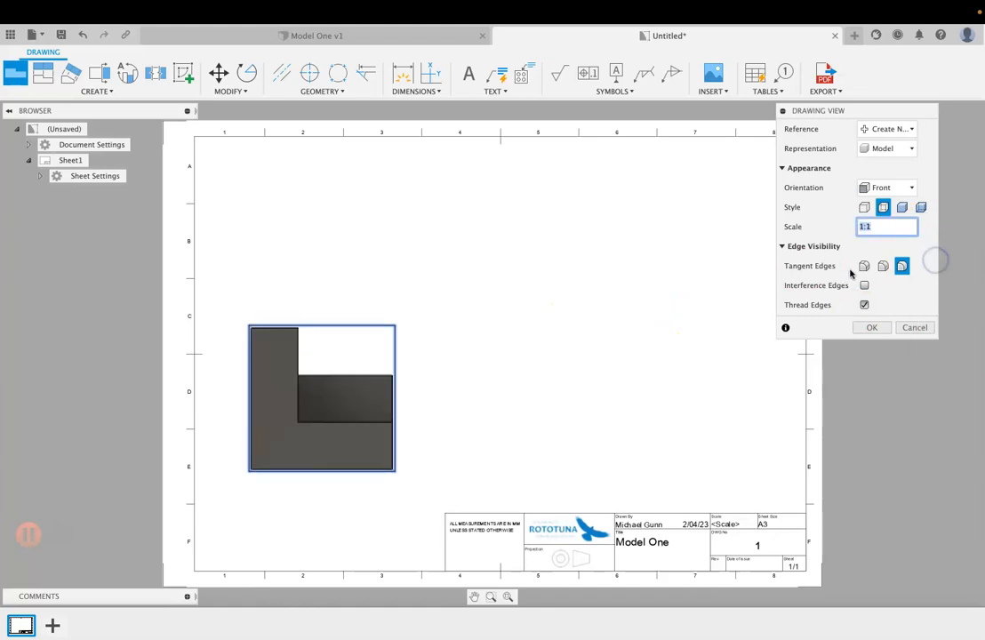
left_click(284, 444)
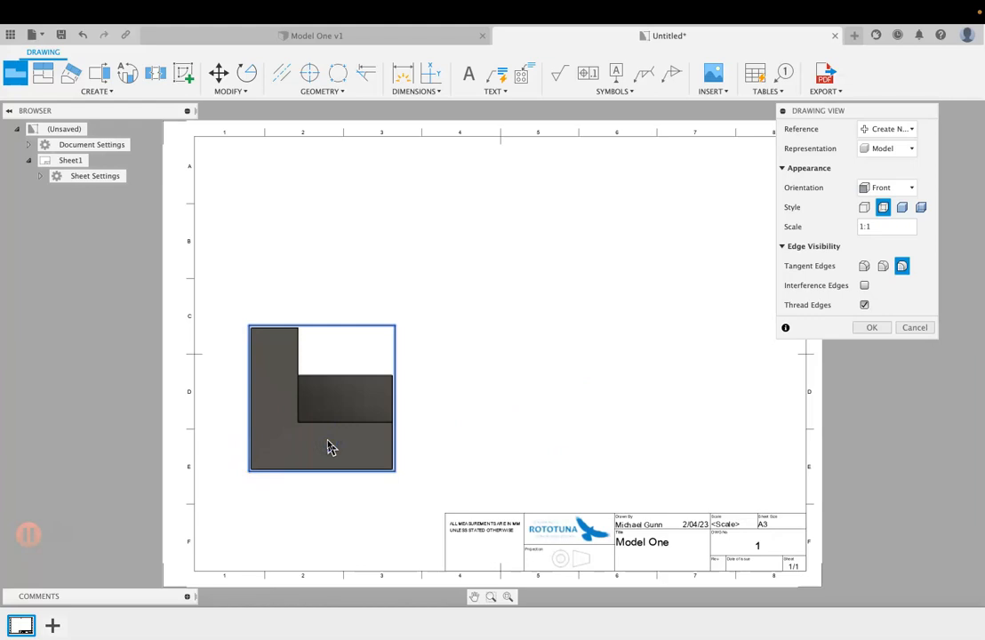
Set the front base view's scale to 1:2 and finish creating the view.
left_click(924, 228)
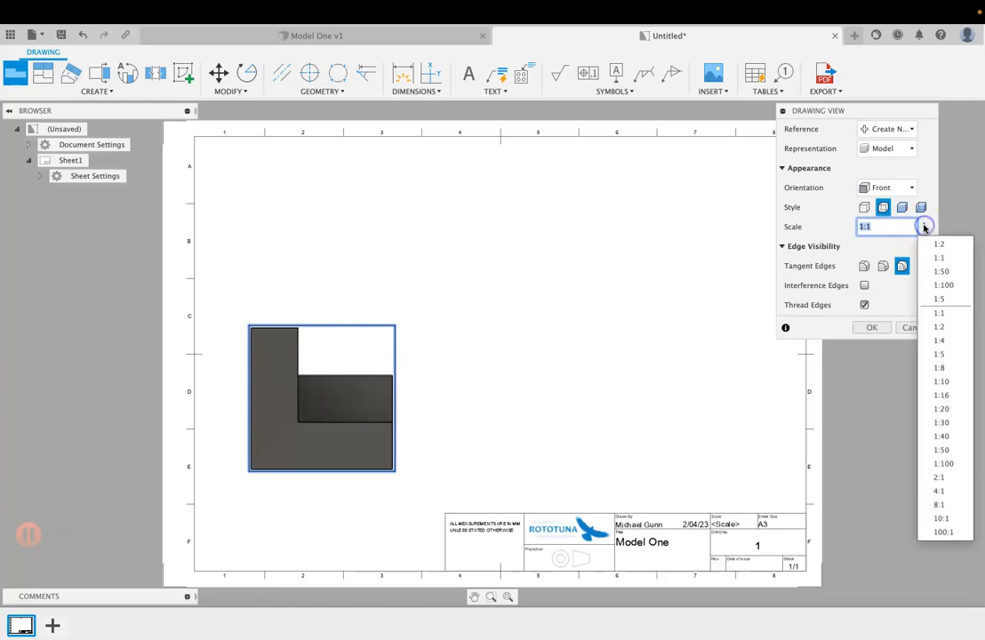
left_click(934, 243)
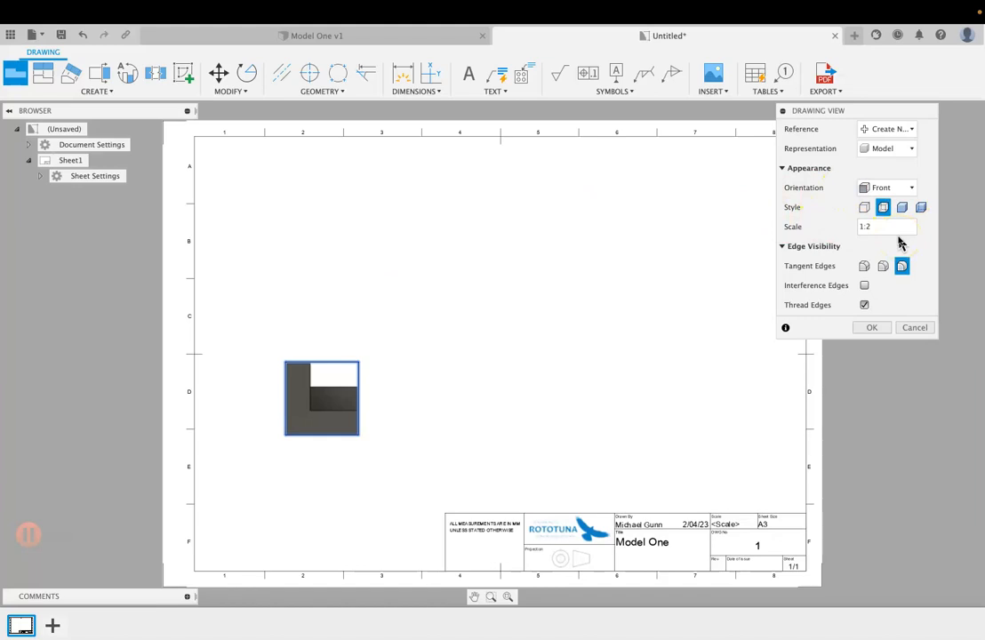
left_click(320, 431)
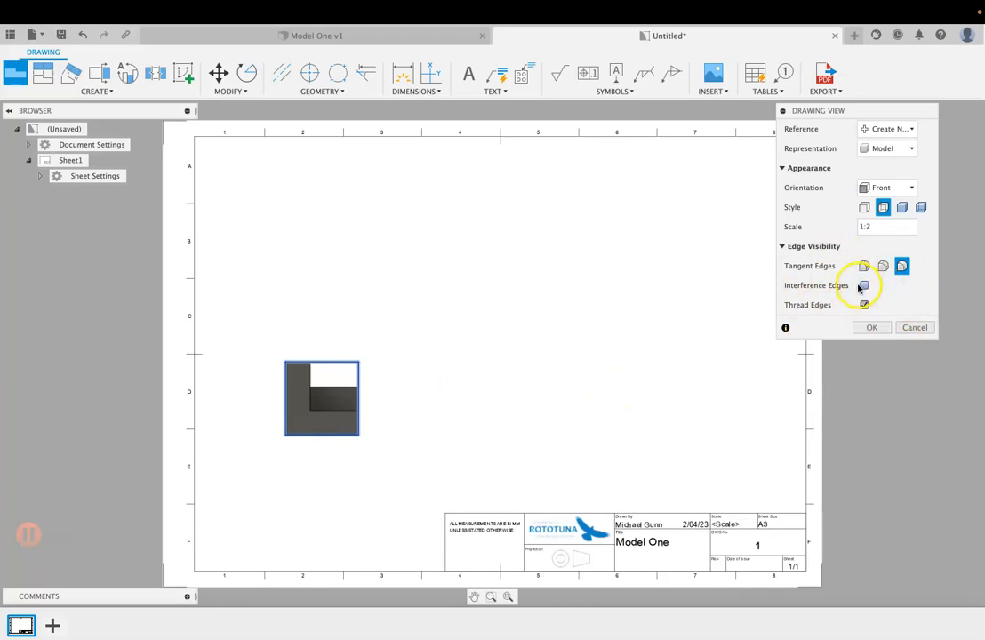
left_click(875, 327)
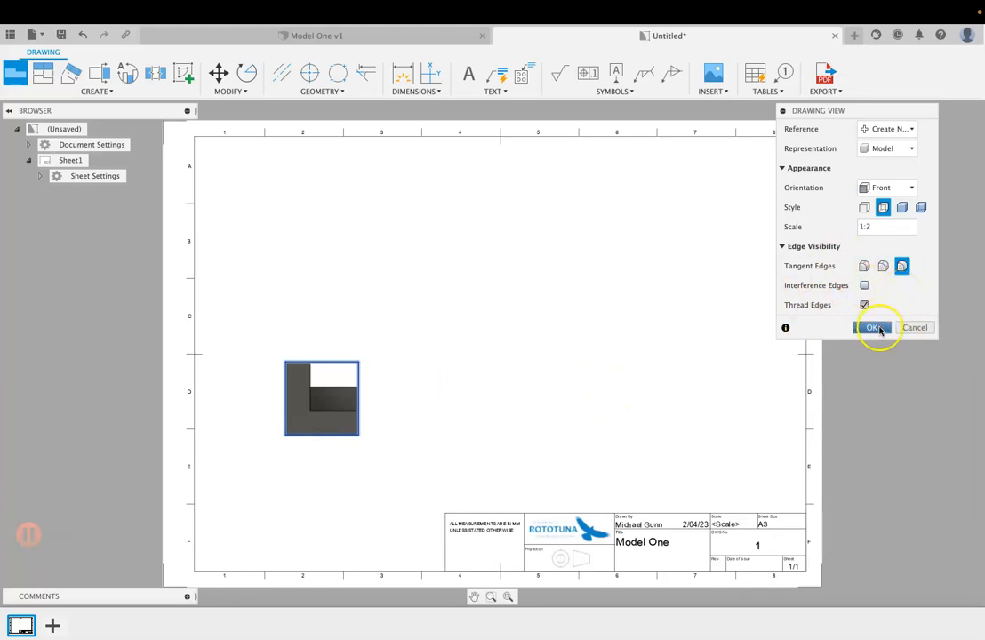
Reposition the front view slightly within the lower-left area of the sheet.
left_click(293, 436)
left_click_drag(321, 416, 309, 415)
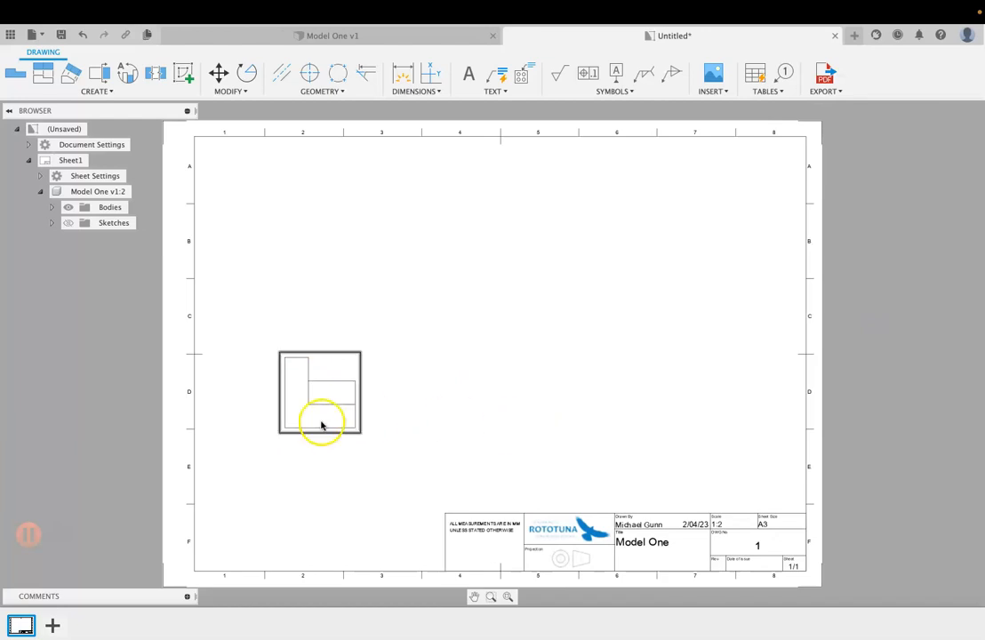
left_click(365, 394)
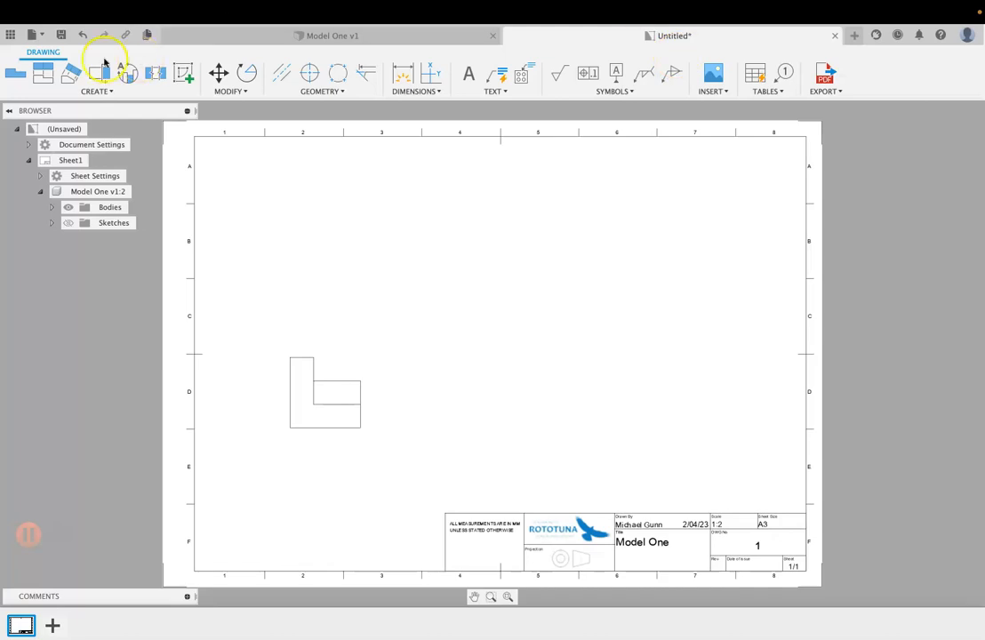
Project a top view, a right side view and an upper-right isometric view from the front view, and finish the projection.
left_click(44, 77)
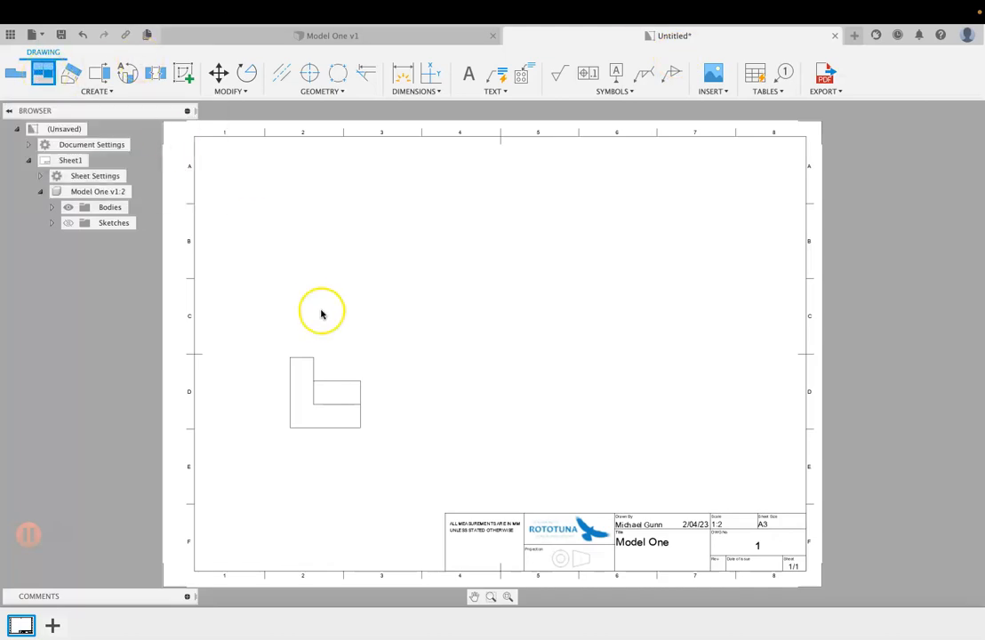
left_click(340, 398)
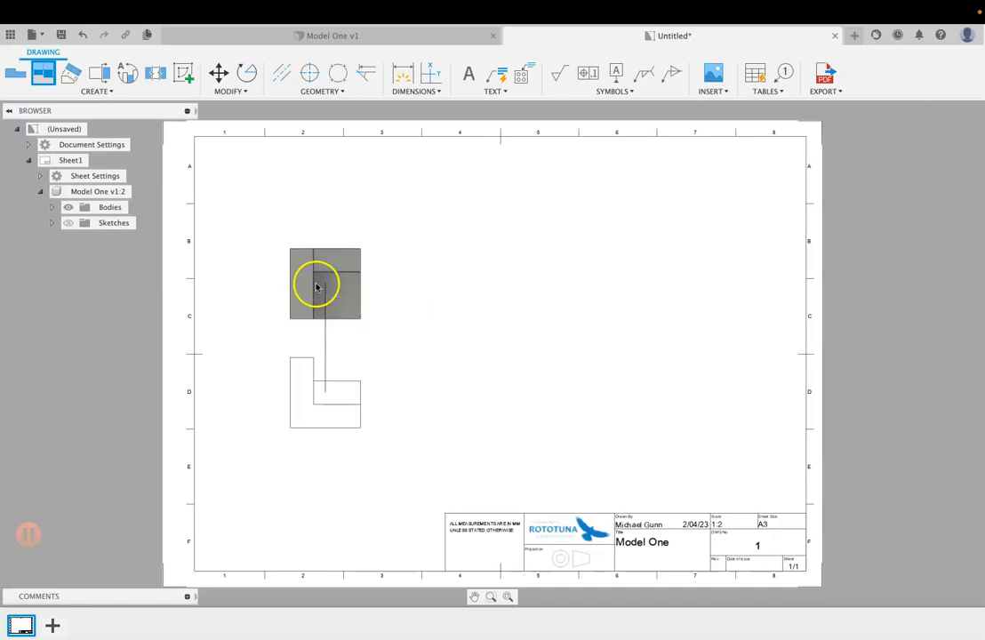
left_click(317, 288)
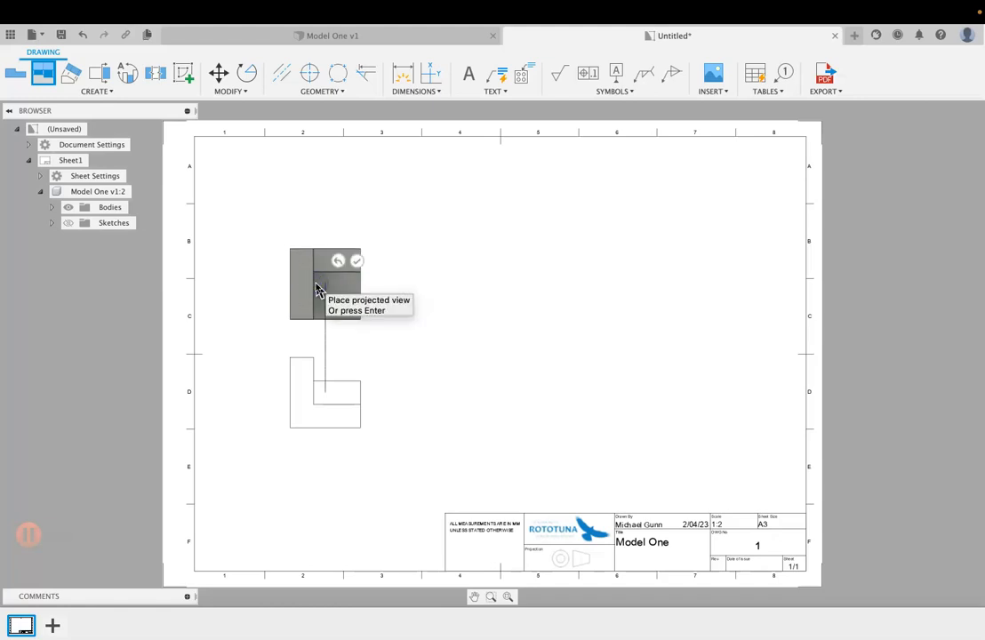
left_click(429, 409)
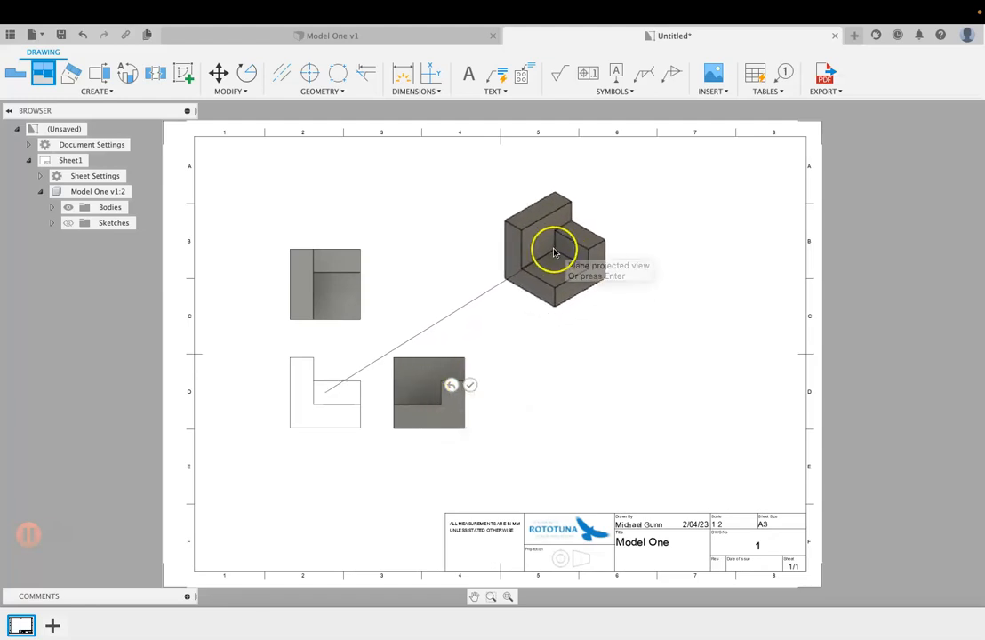
left_click(532, 255)
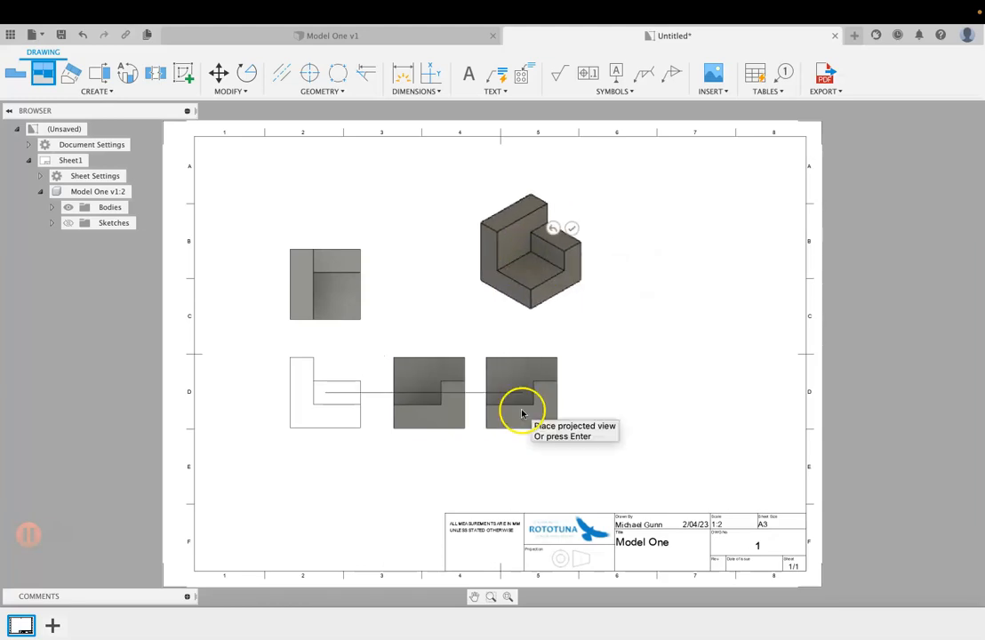
left_click(573, 231)
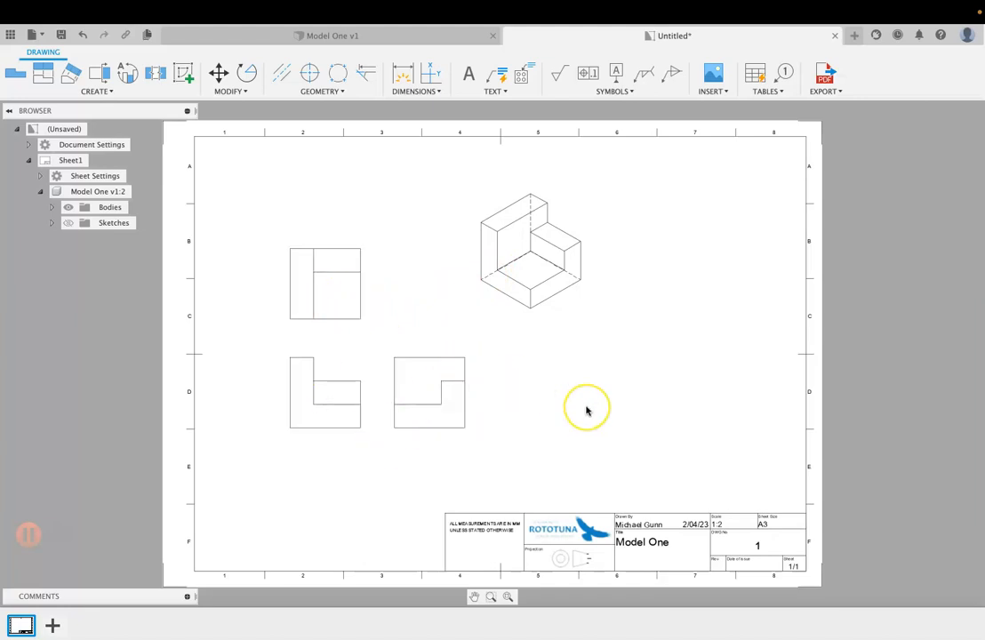
left_click(296, 406)
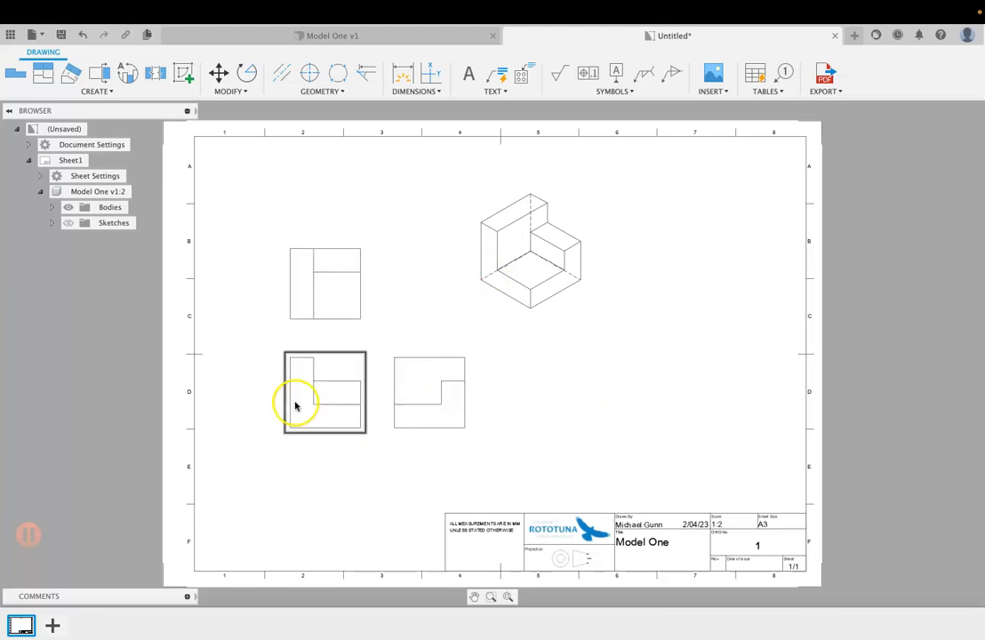
left_click(46, 73)
left_click(325, 346)
left_click(216, 396)
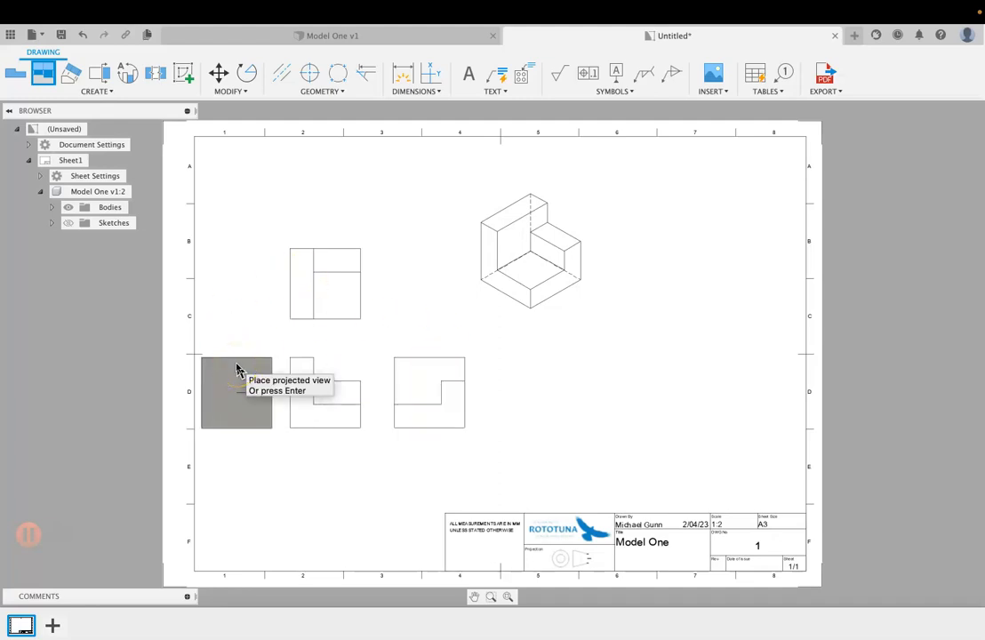
key("Escape")
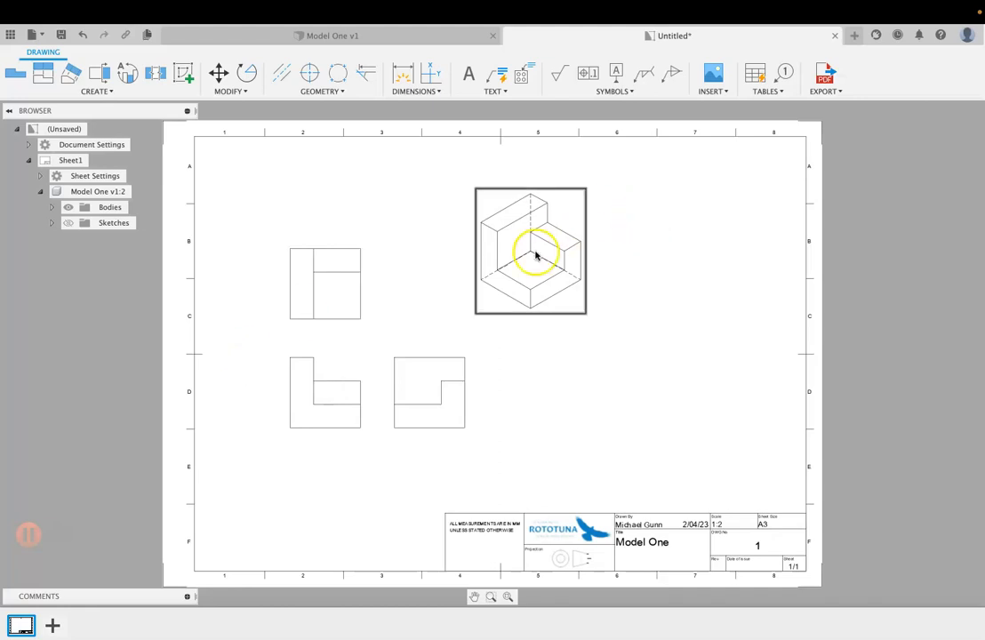
Move the isometric view slightly down and closer to the top view.
scroll(510, 286, "up", 5)
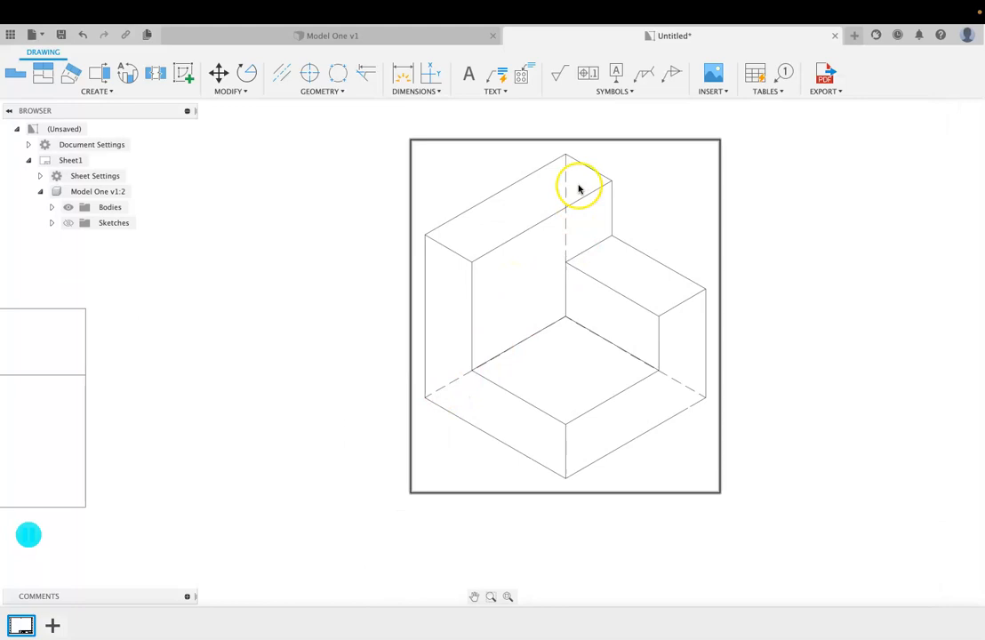
scroll(584, 415, "down", 4)
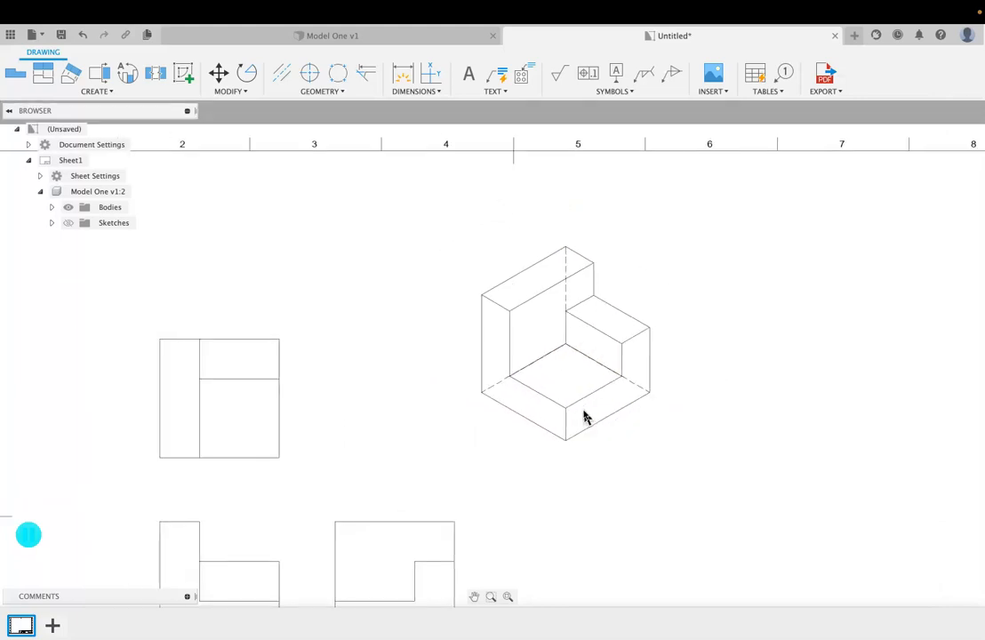
scroll(584, 415, "down", 2)
scroll(584, 415, "up", 3)
scroll(584, 415, "down", 4)
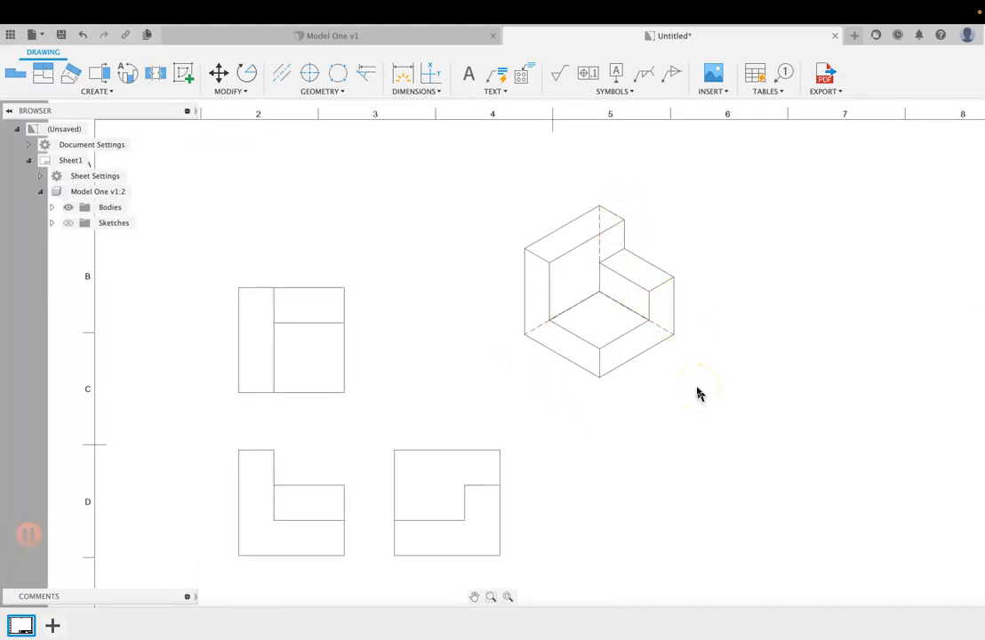
scroll(528, 342, "down", 1)
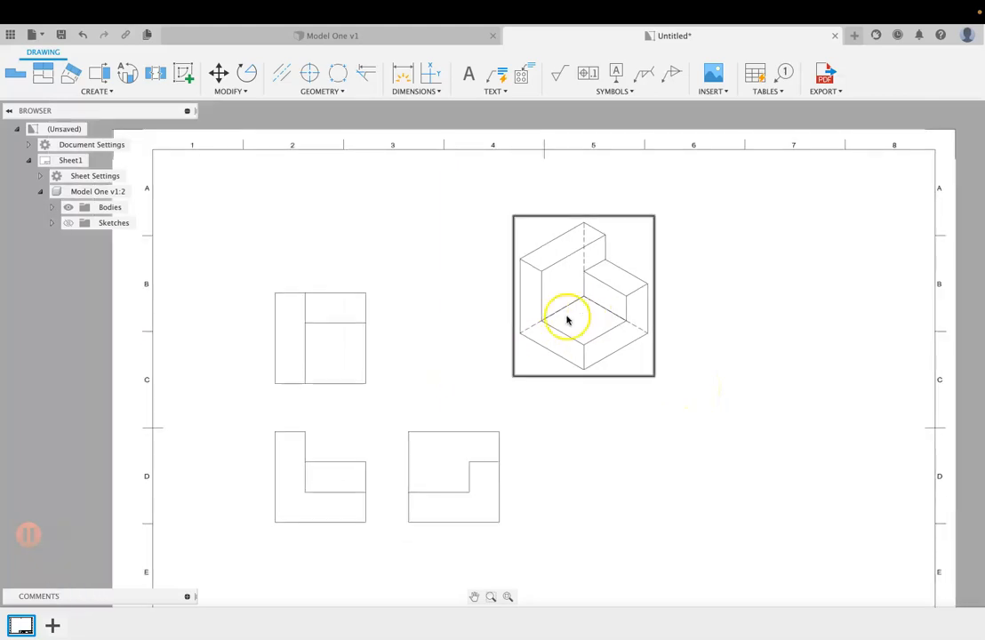
left_click(610, 325)
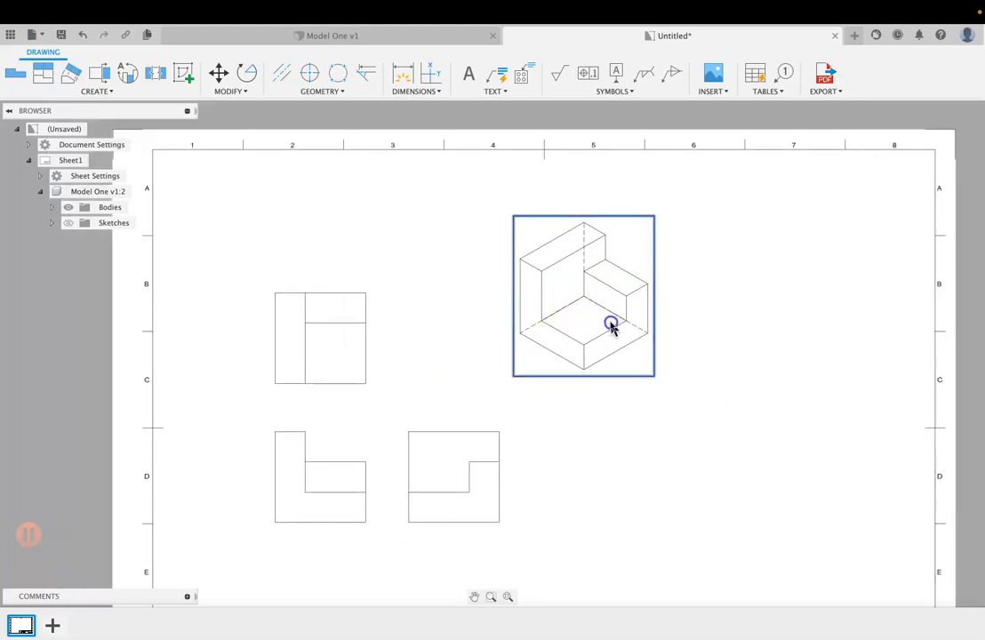
left_click_drag(611, 324, 584, 331)
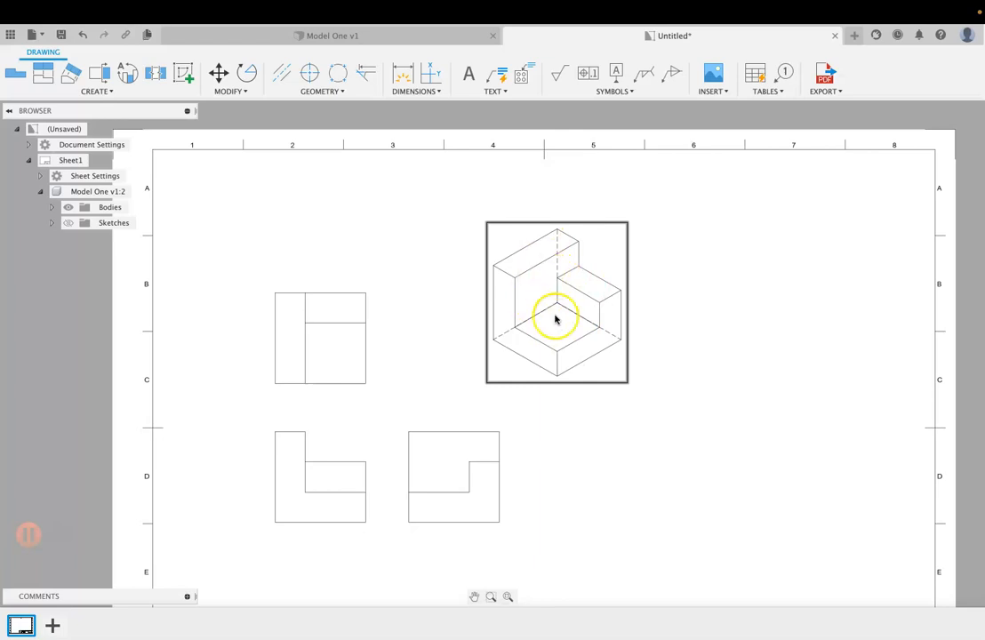
left_click(744, 277)
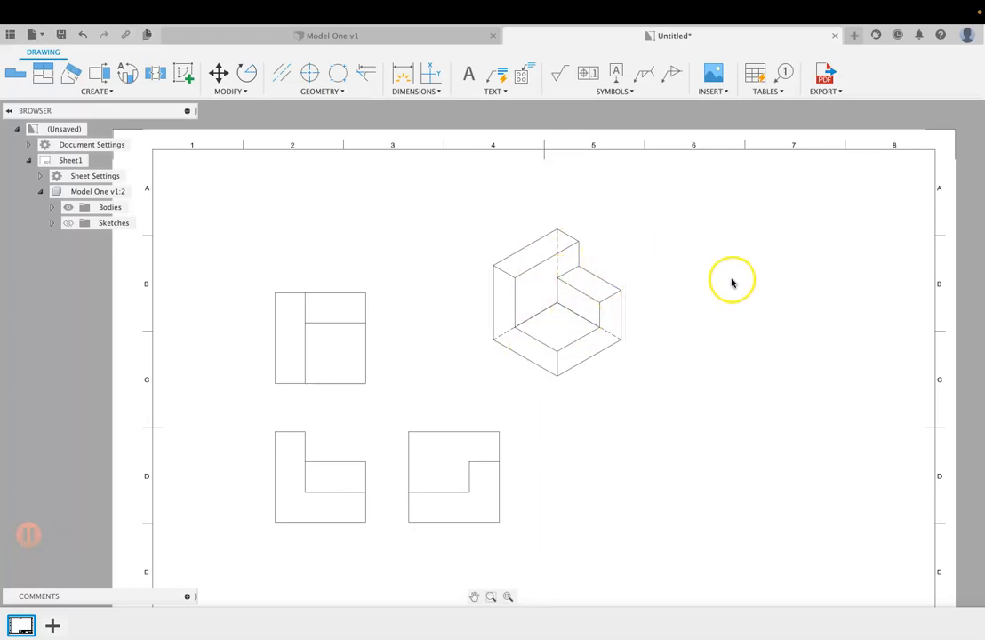
Change the isometric view's appearance style to Shaded and close its view settings.
left_click(560, 308)
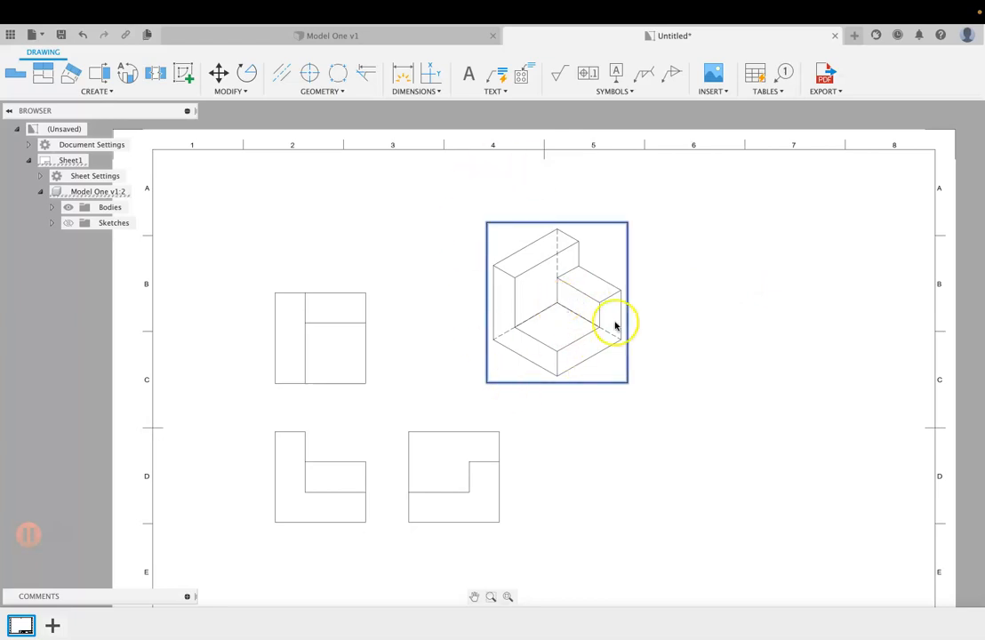
right_click(556, 328)
left_click(586, 307)
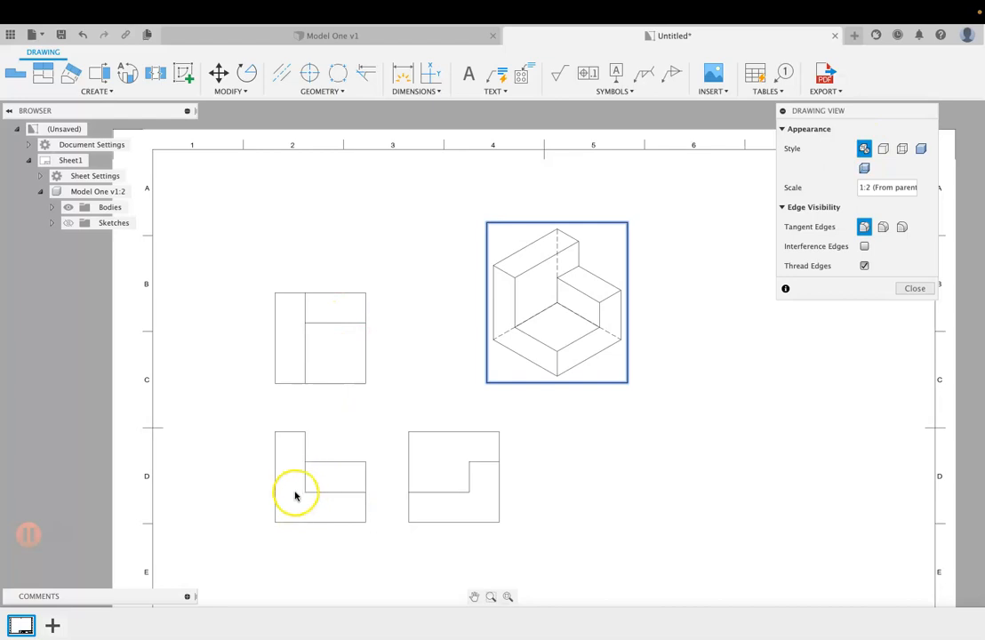
left_click(921, 149)
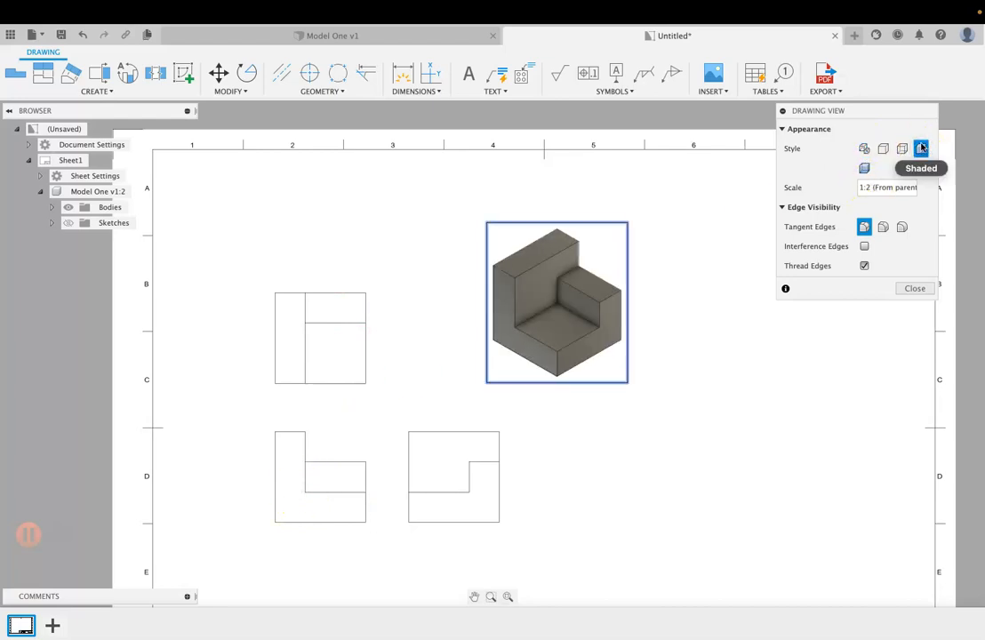
left_click(916, 289)
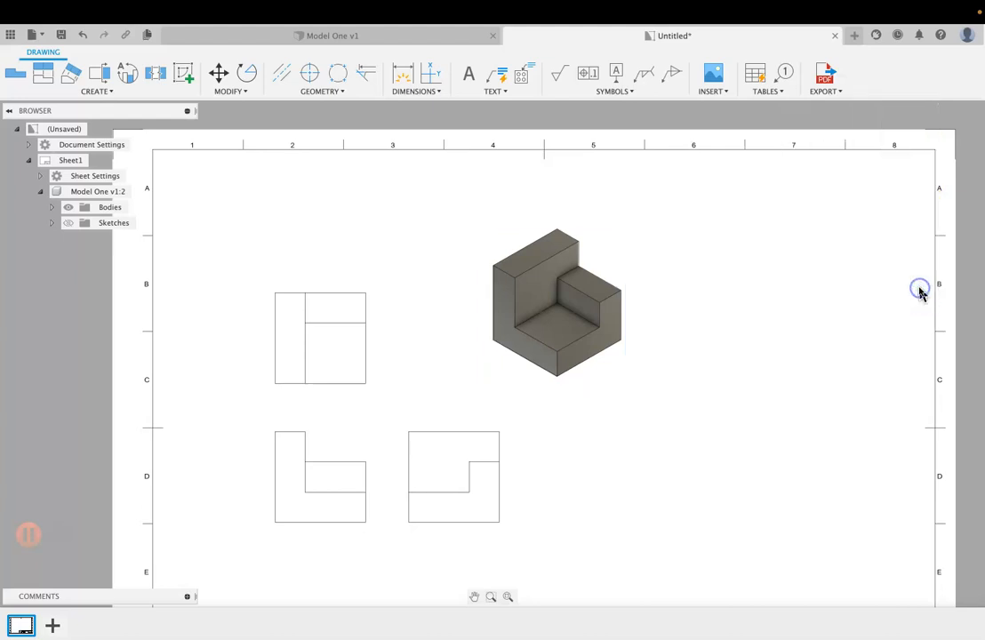
Move the shaded isometric view slightly upward on the sheet.
mouse_move(562, 337)
left_mouse_down()
mouse_move(553, 330)
mouse_move(576, 328)
left_mouse_up()
left_click(626, 431)
scroll(627, 431, "down", 2)
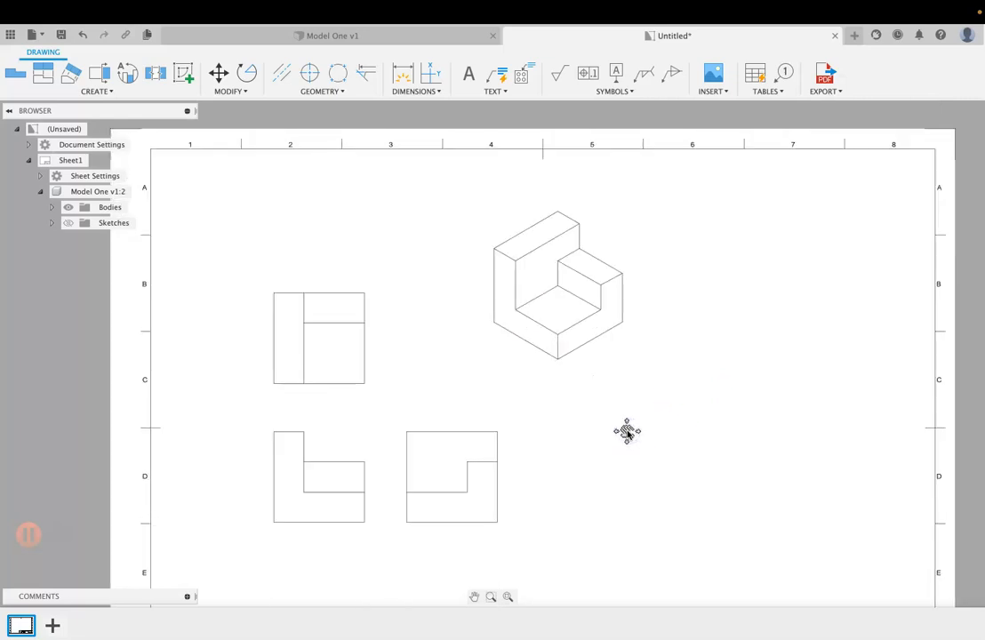
scroll(627, 431, "down", 7)
scroll(627, 431, "up", 5)
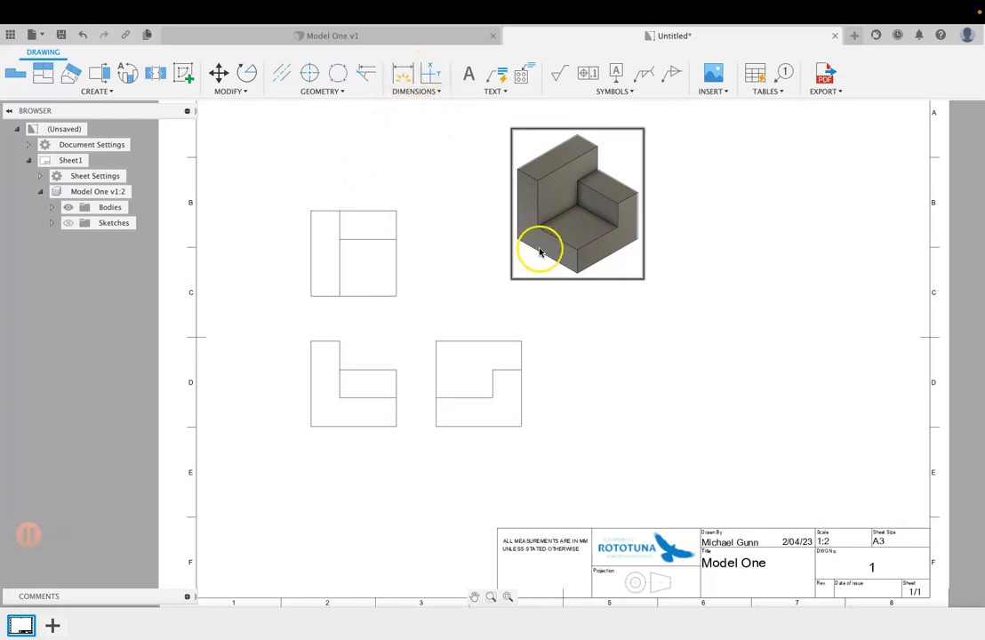
Dimension the top view's overall width, placing the dimension above the view.
left_click(420, 92)
left_click(402, 75)
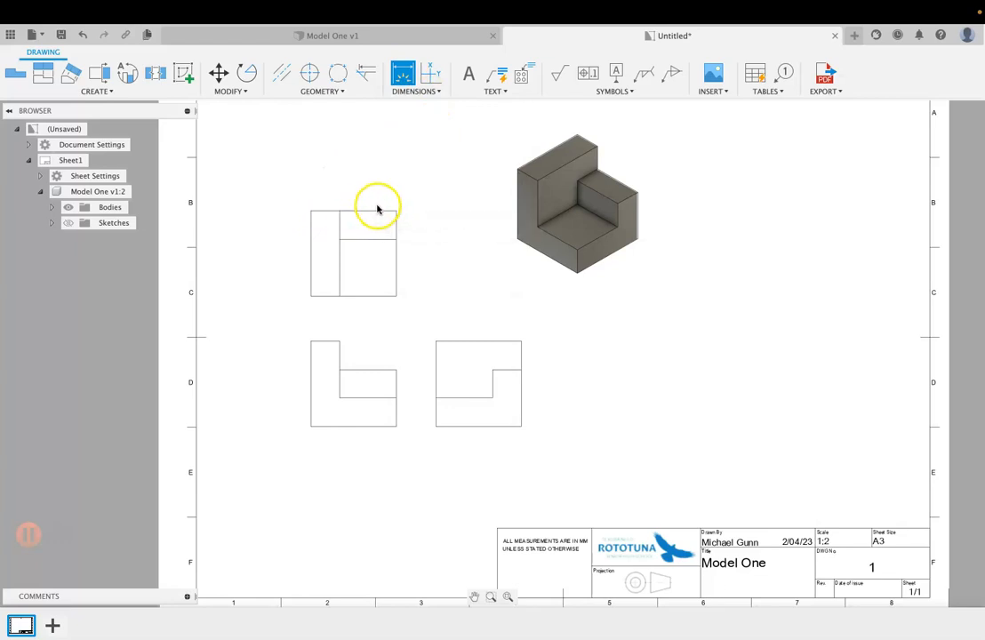
left_click(310, 211)
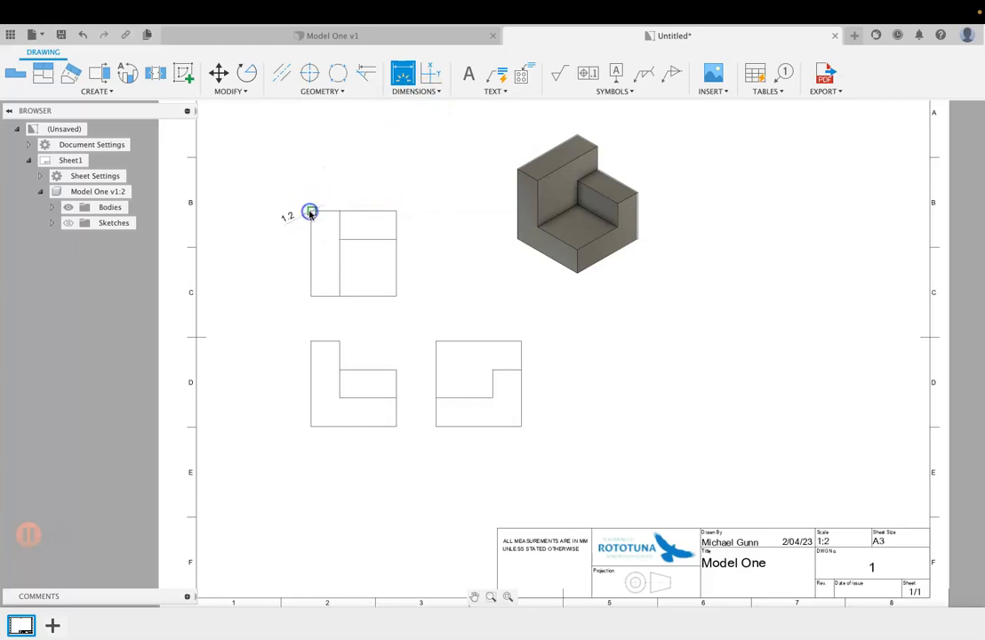
left_click(395, 214)
left_click(364, 192)
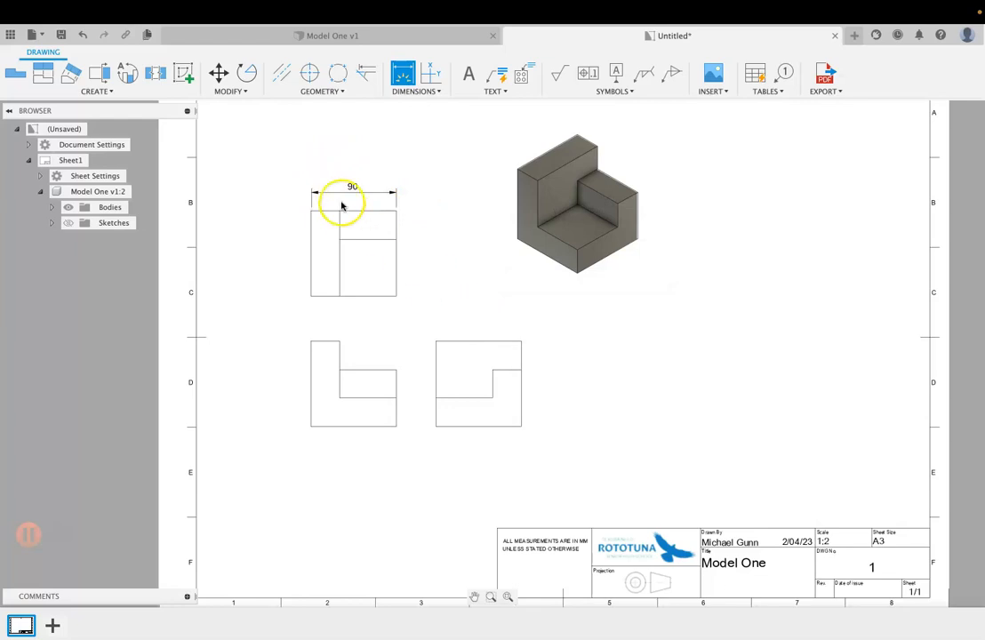
Pin the Baseline Dimension command to the toolbar.
left_click(439, 93)
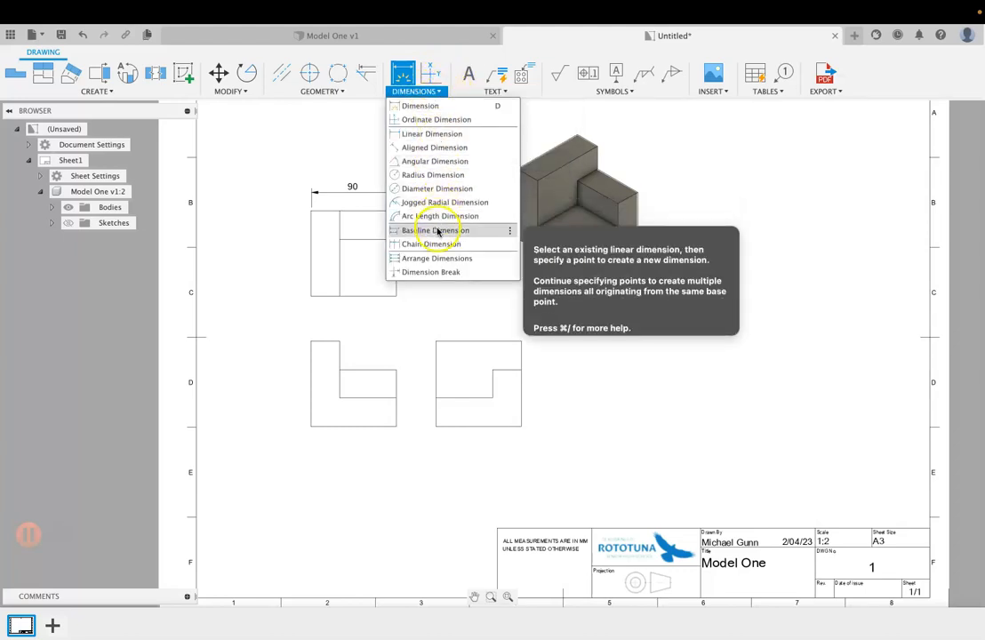
left_click(510, 231)
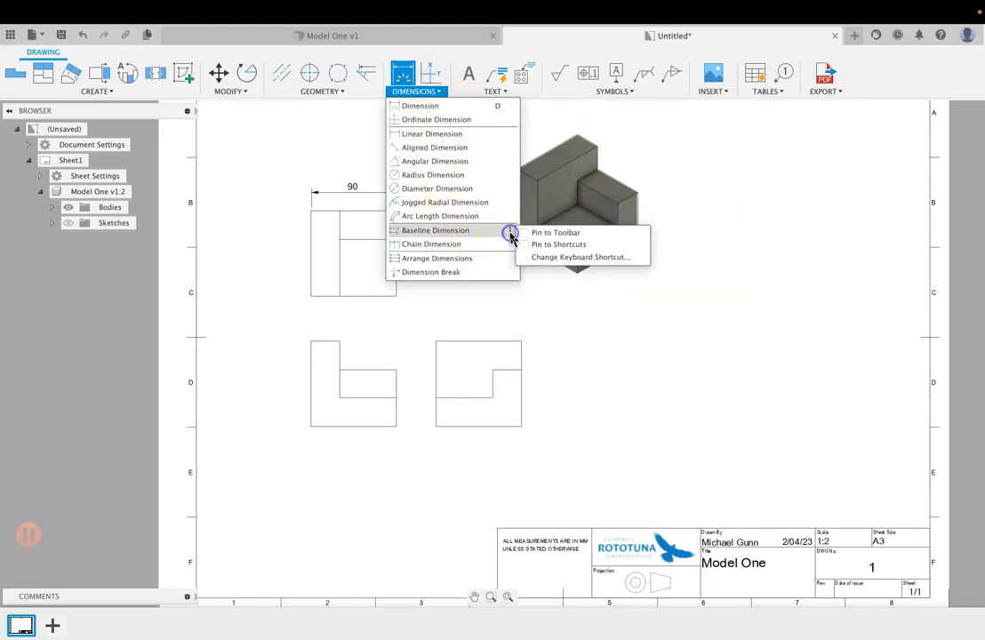
left_click(525, 233)
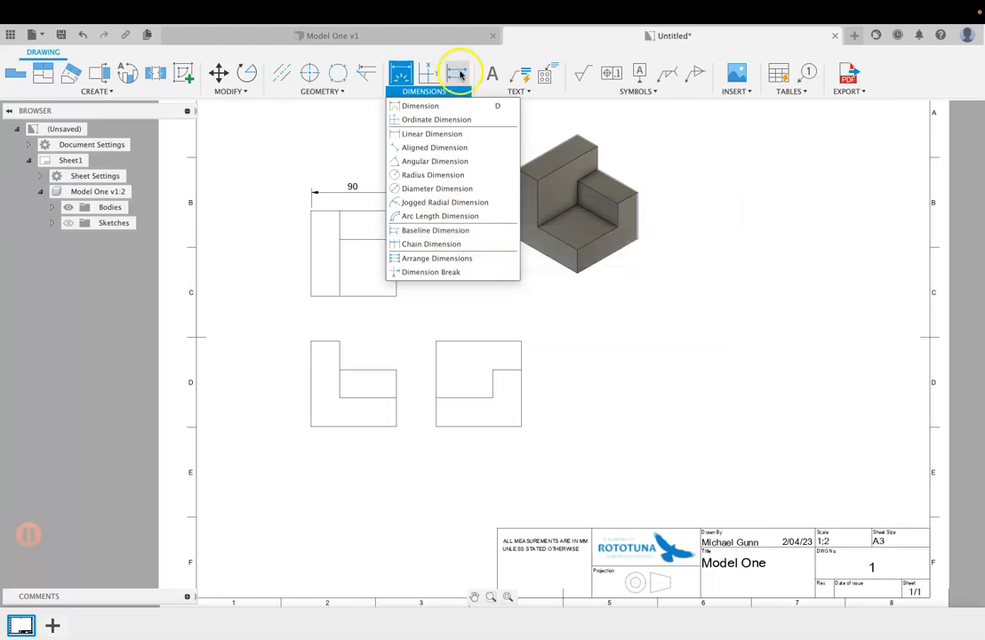
left_click(320, 136)
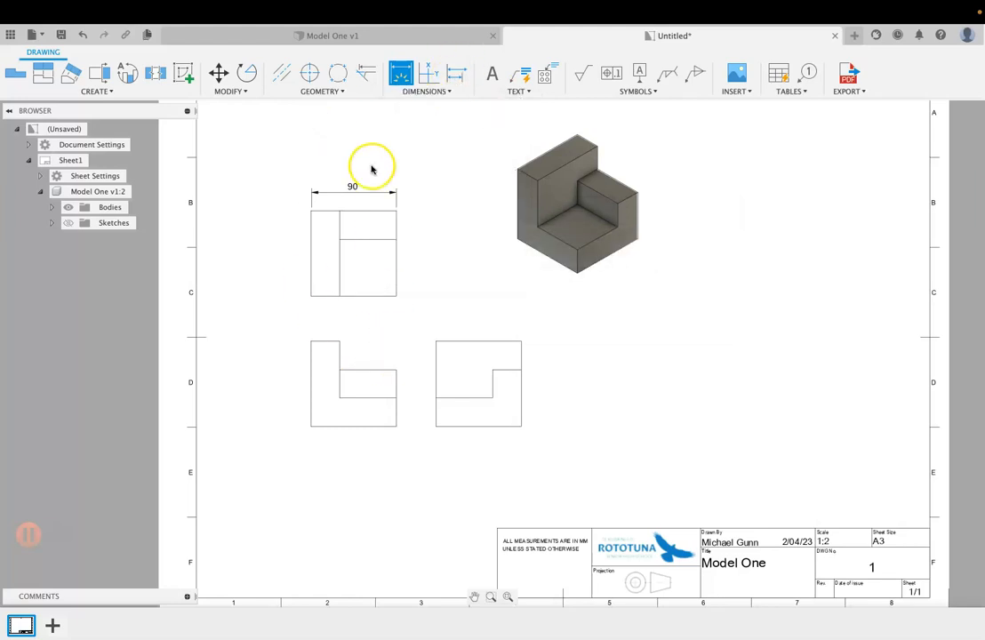
Delete the width dimension above the top view.
left_click(354, 189)
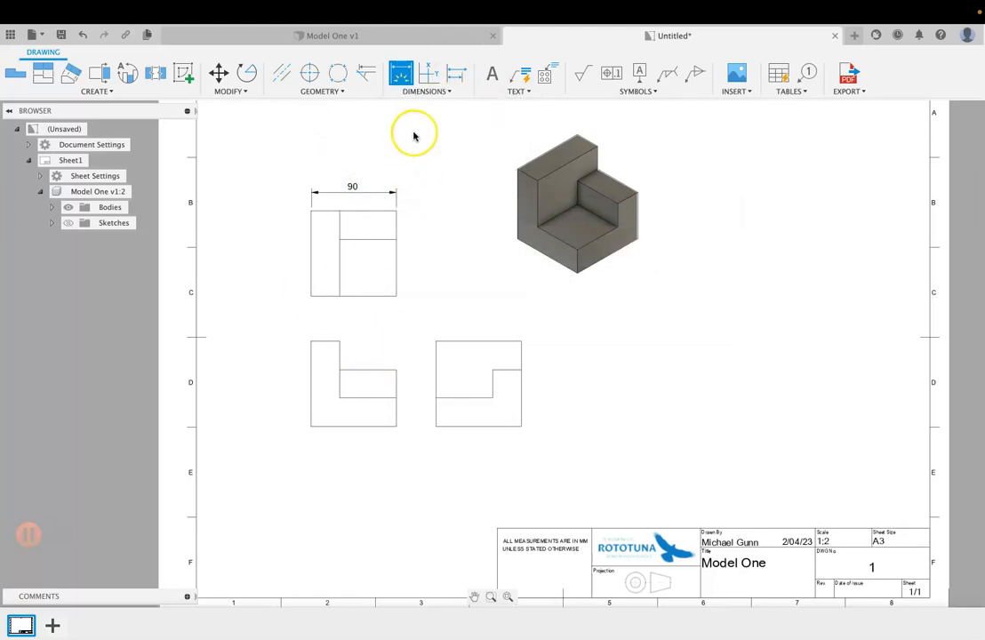
left_click(358, 187)
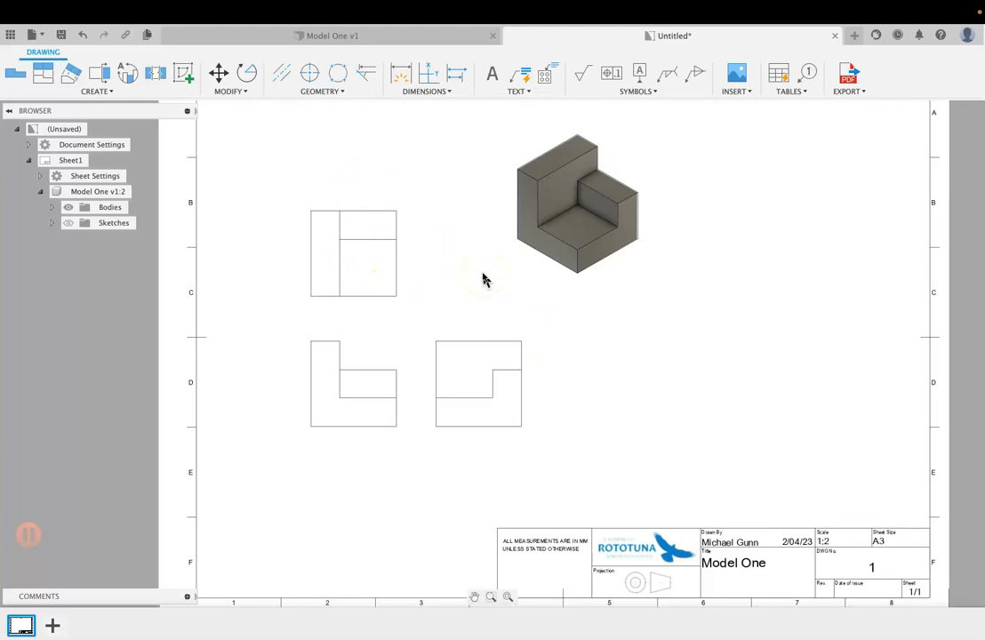
Dimension the front view's overall height, placing the dimension to the left of the view.
left_click(401, 73)
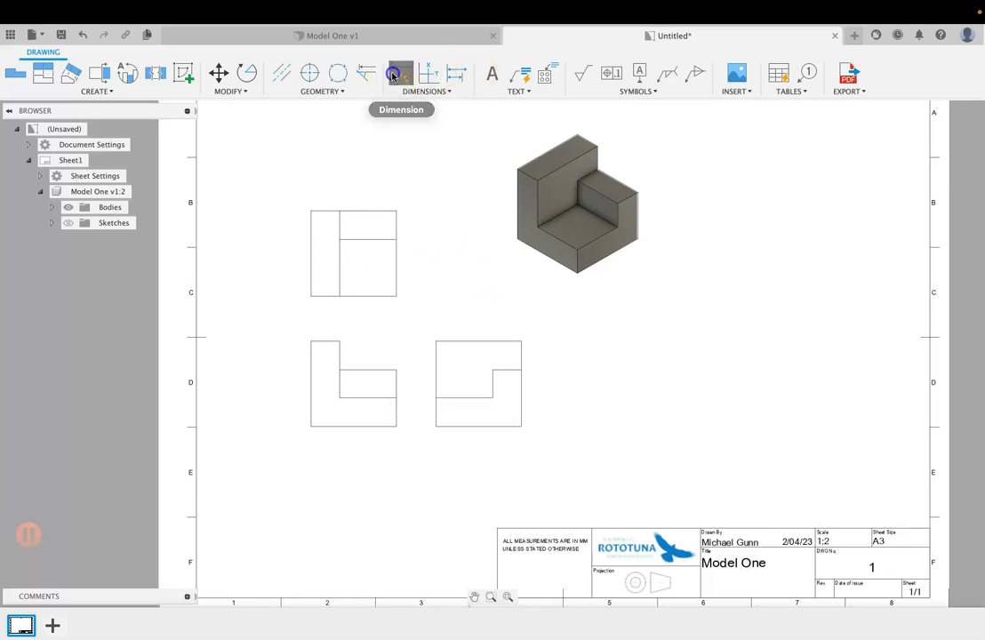
left_click(311, 392)
left_click(284, 394)
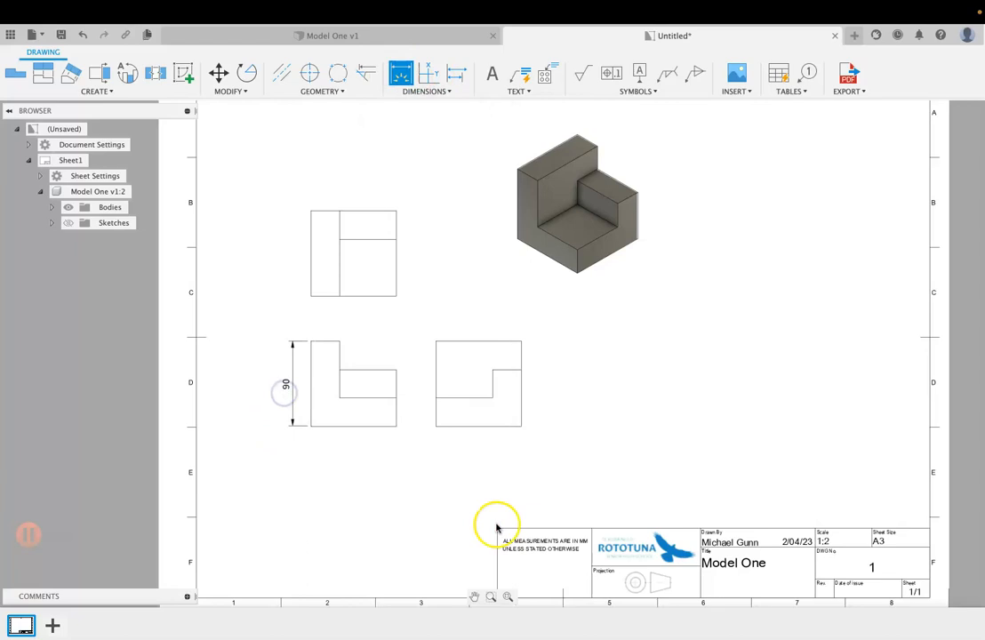
Dimension the side view's overall height between its right-hand corners, placing the dimension to the right of the view.
left_click(520, 429)
left_click(521, 343)
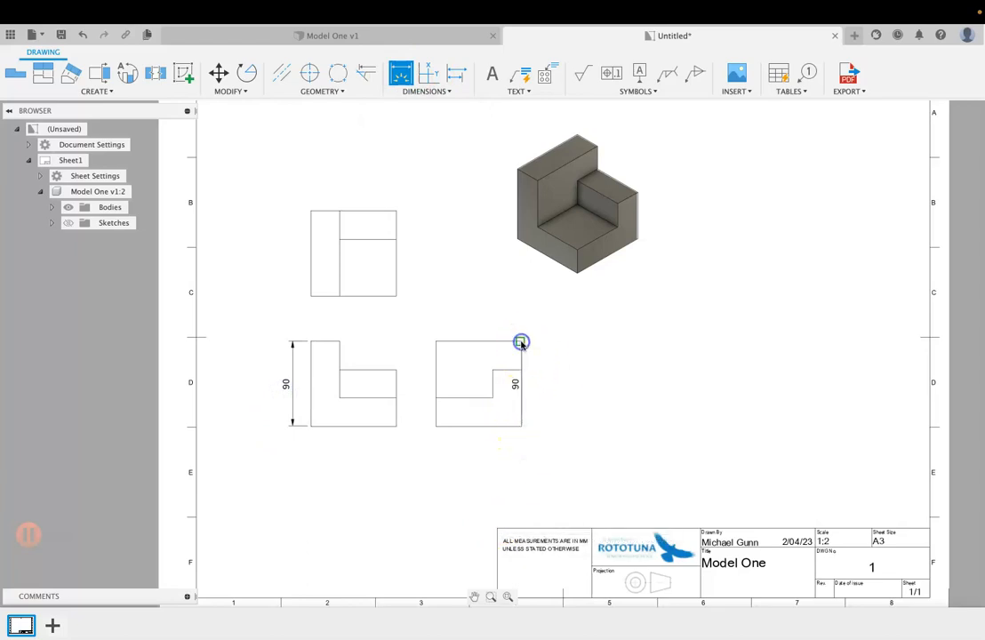
left_click(548, 358)
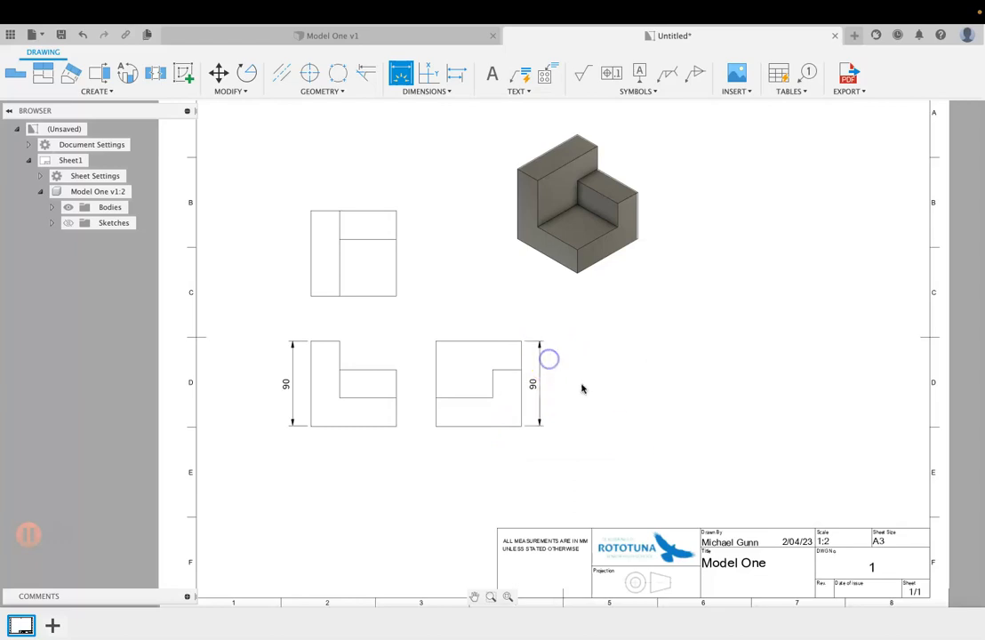
Delete the overall height dimension to the right of the side view.
left_click(629, 436)
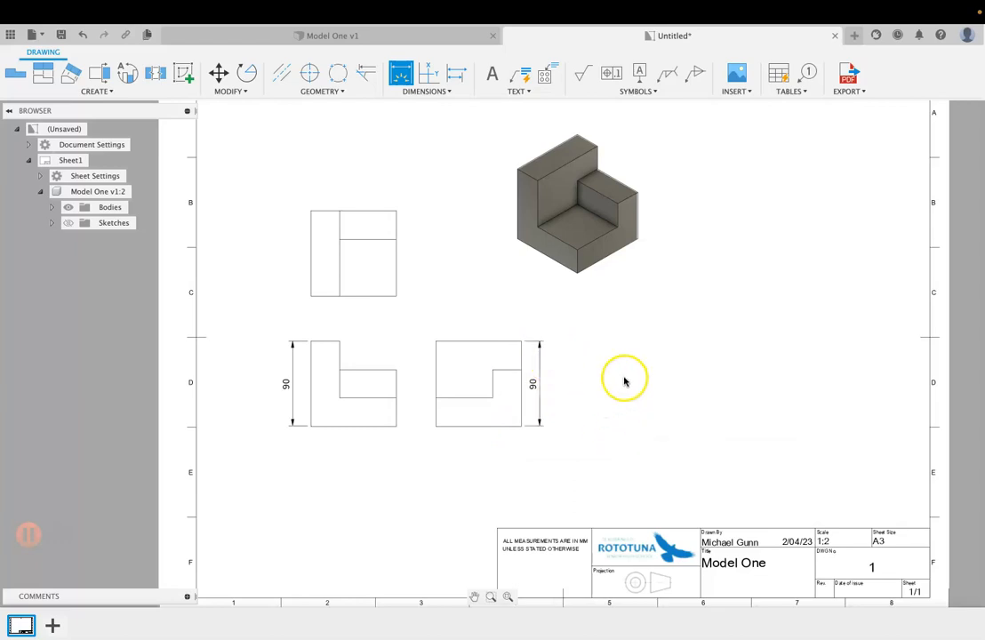
key("Escape")
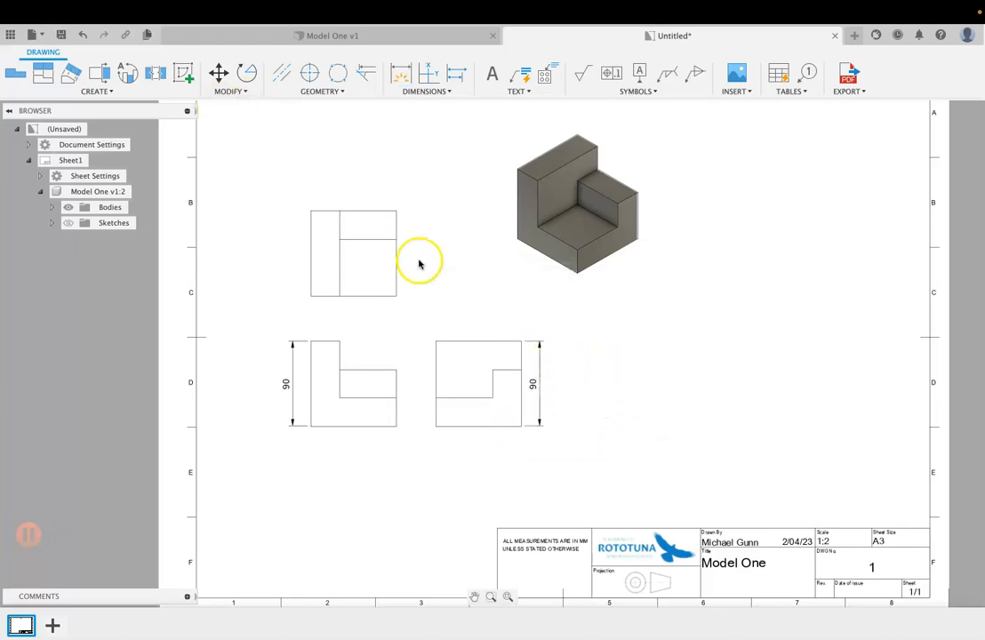
left_click(539, 398)
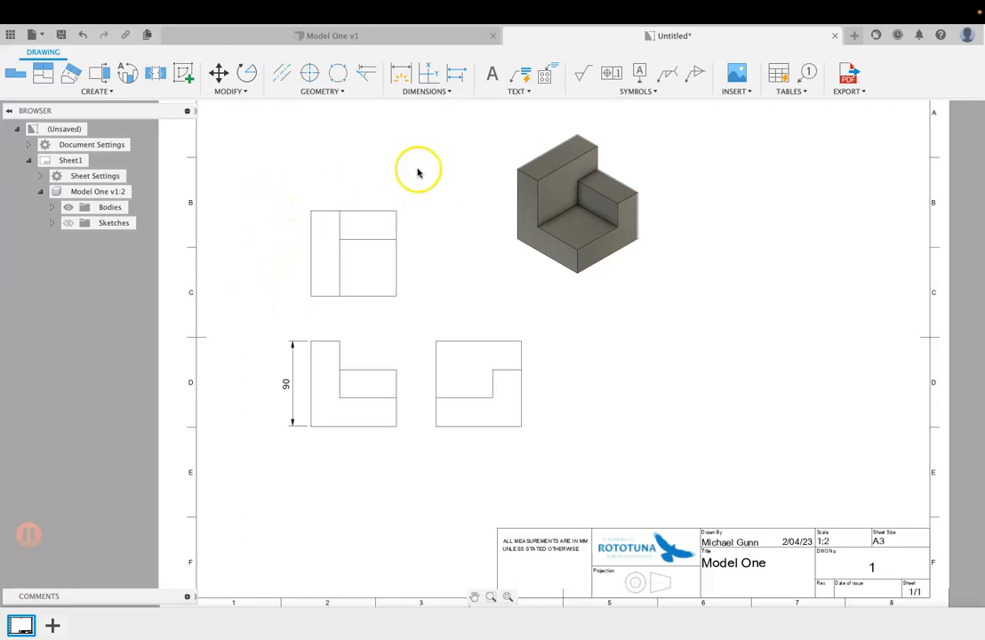
Dimension the width of the narrow left-hand block in the top view, placing the dimension above the view.
left_click(402, 70)
left_click(312, 211)
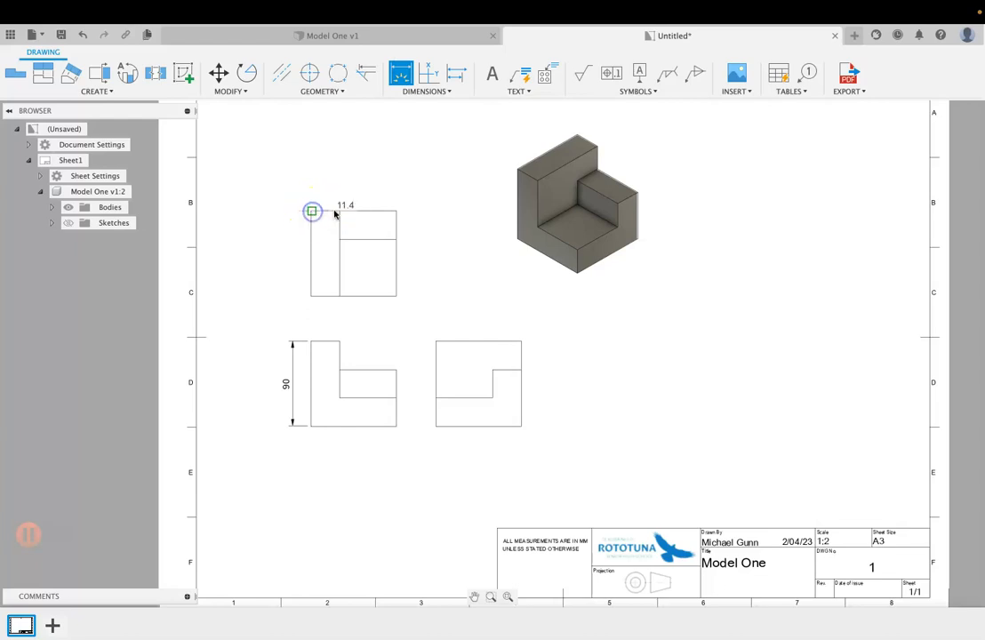
left_click(338, 212)
left_click(325, 197)
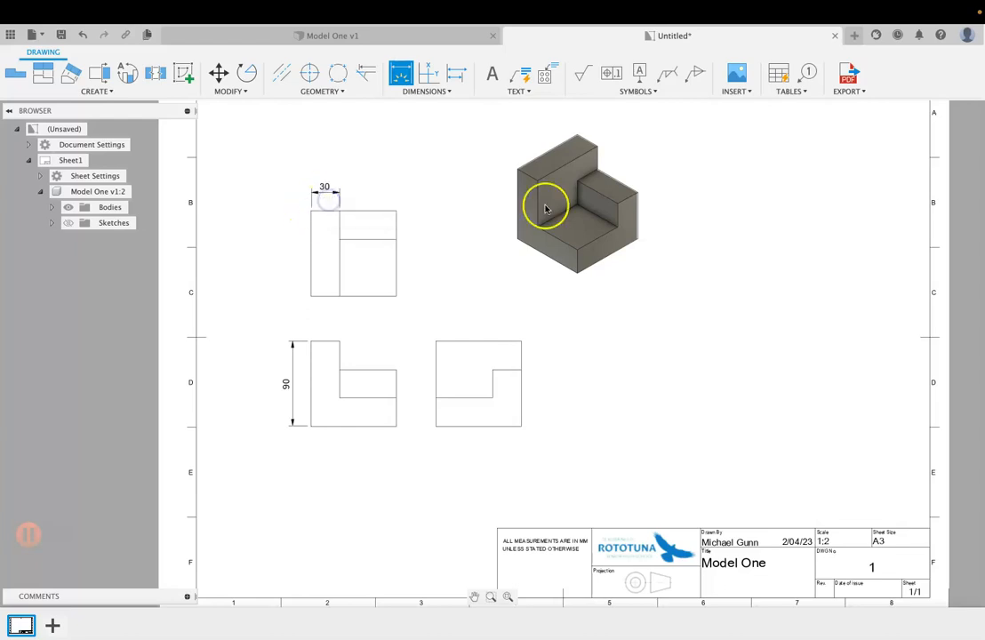
left_click(456, 77)
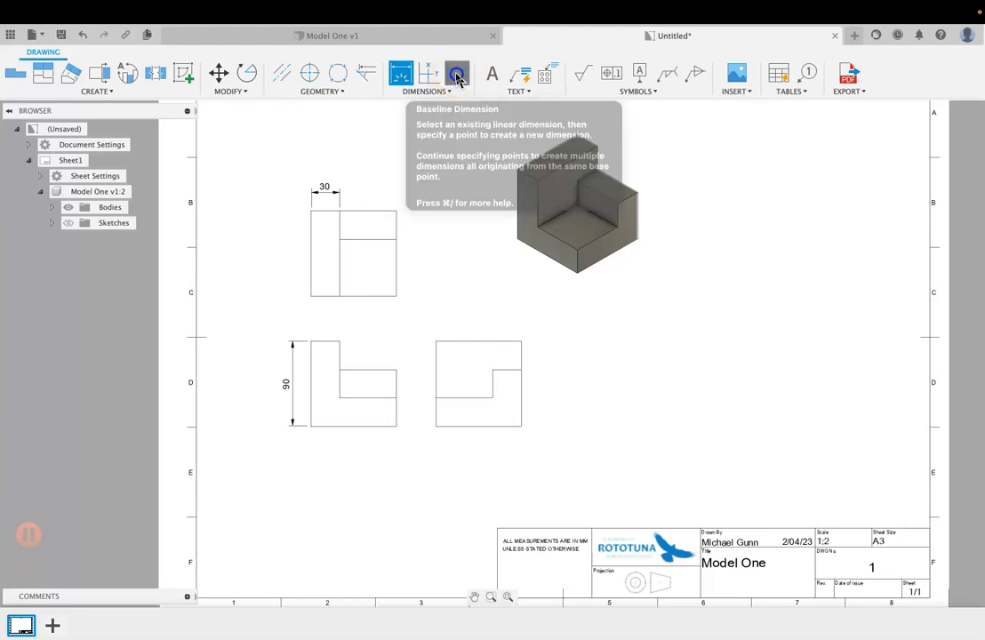
left_click(309, 198)
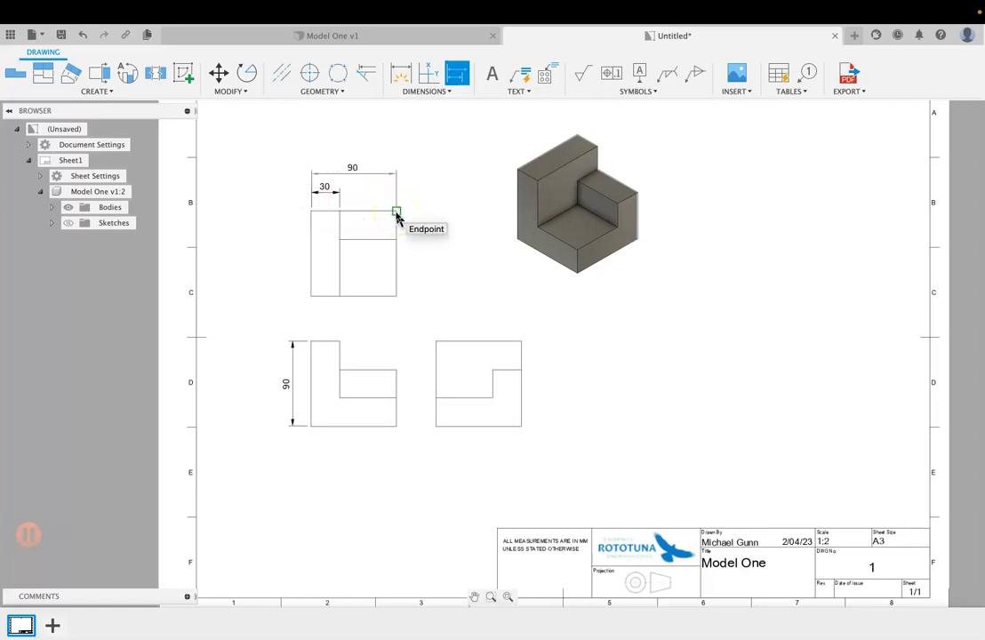
left_click(397, 214)
left_click(479, 246)
left_click(438, 173)
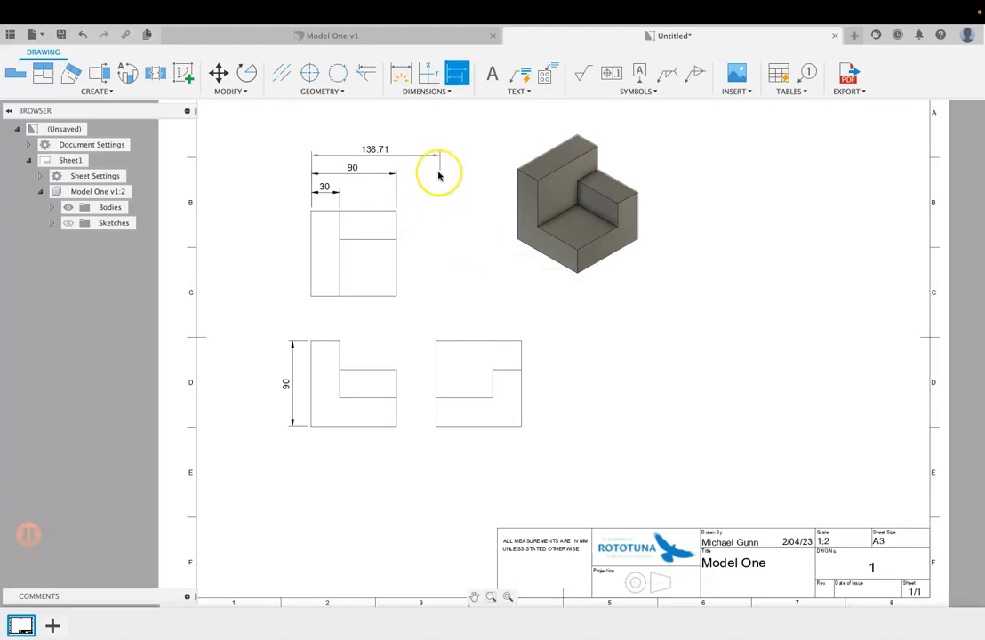
key("Escape")
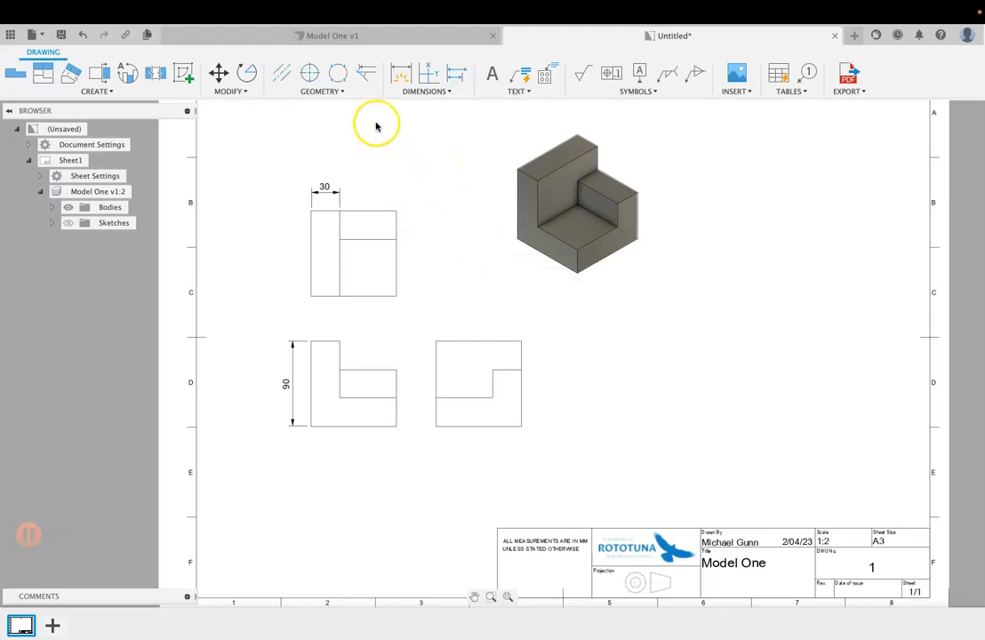
Add a baseline dimension for the top view's overall width, based on the left end of the 30 mm dimension above it.
left_click(456, 73)
left_click(314, 197)
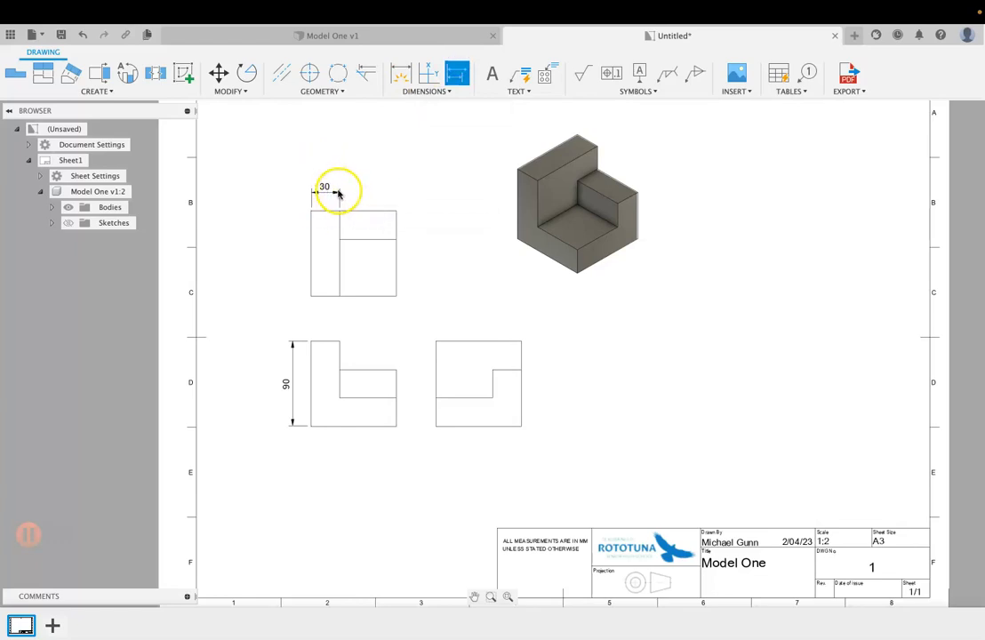
left_click(397, 212)
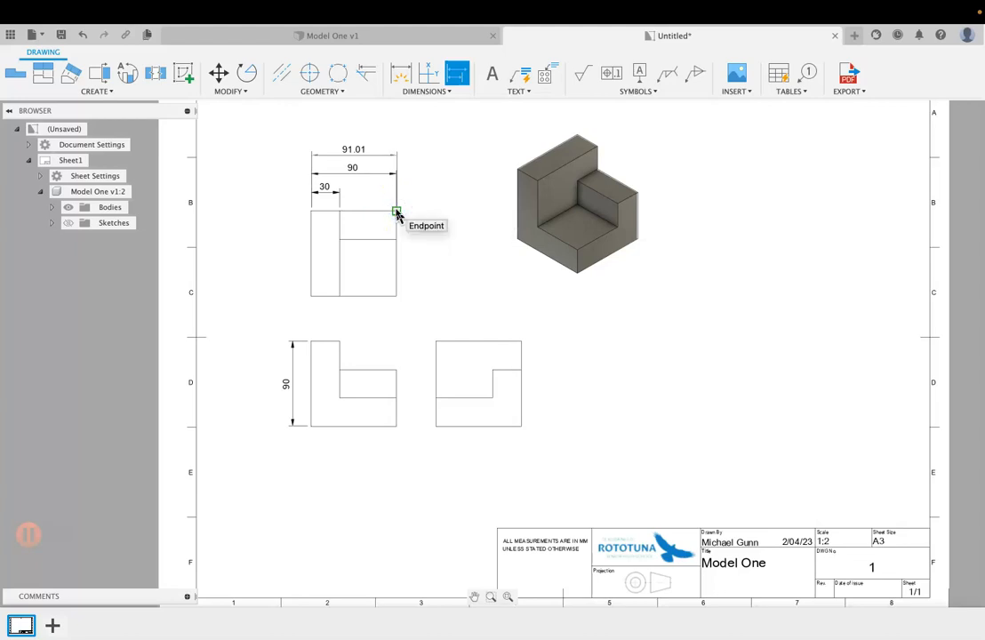
key("Escape")
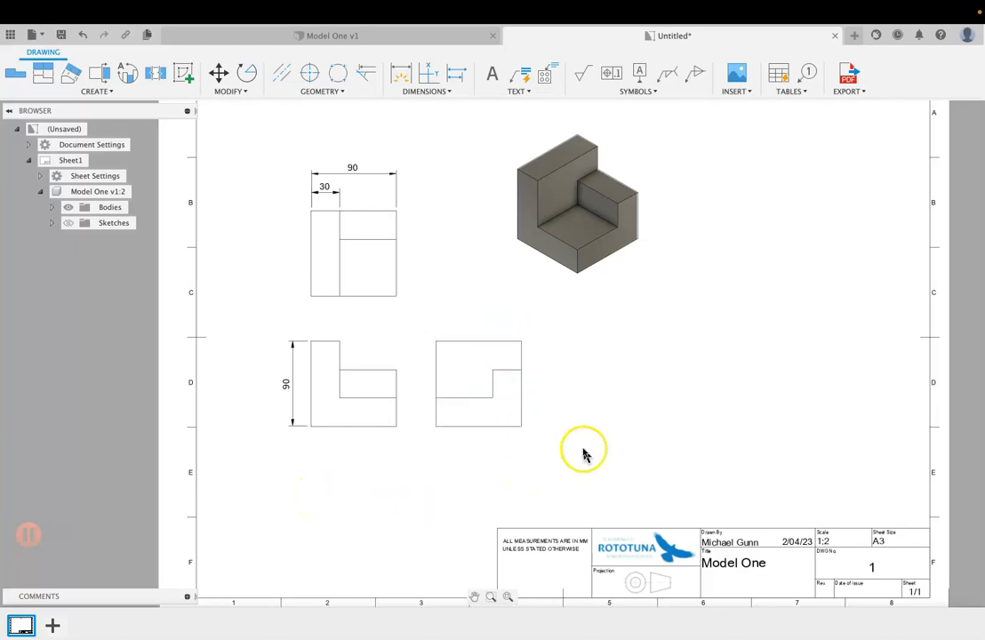
Dimension the base height of the side view from its inner corner to the bottom edge, placing the dimension to the right.
left_click(401, 72)
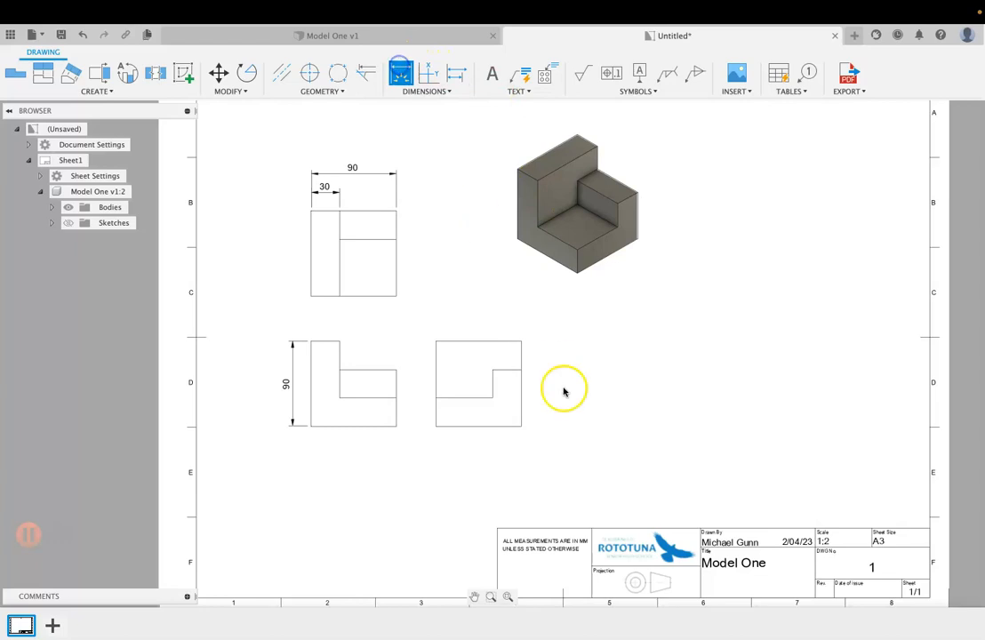
left_click(491, 400)
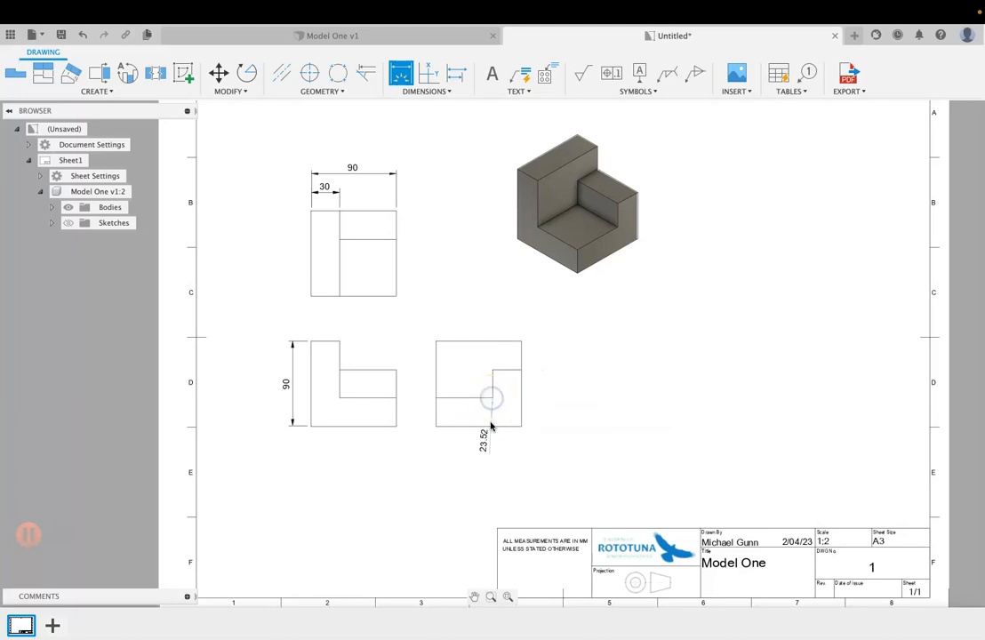
left_click(491, 428)
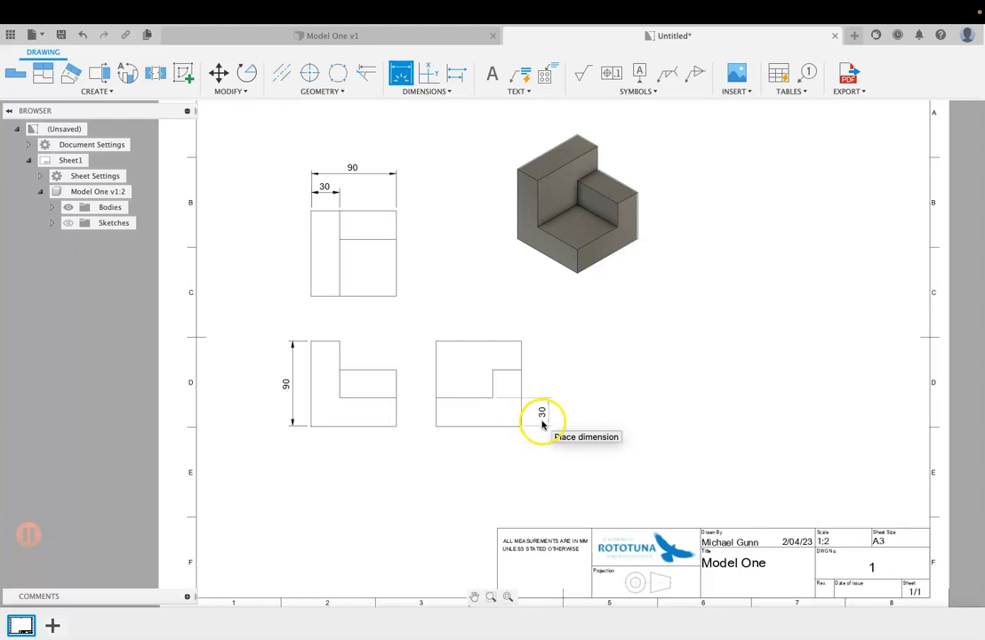
left_click(541, 424)
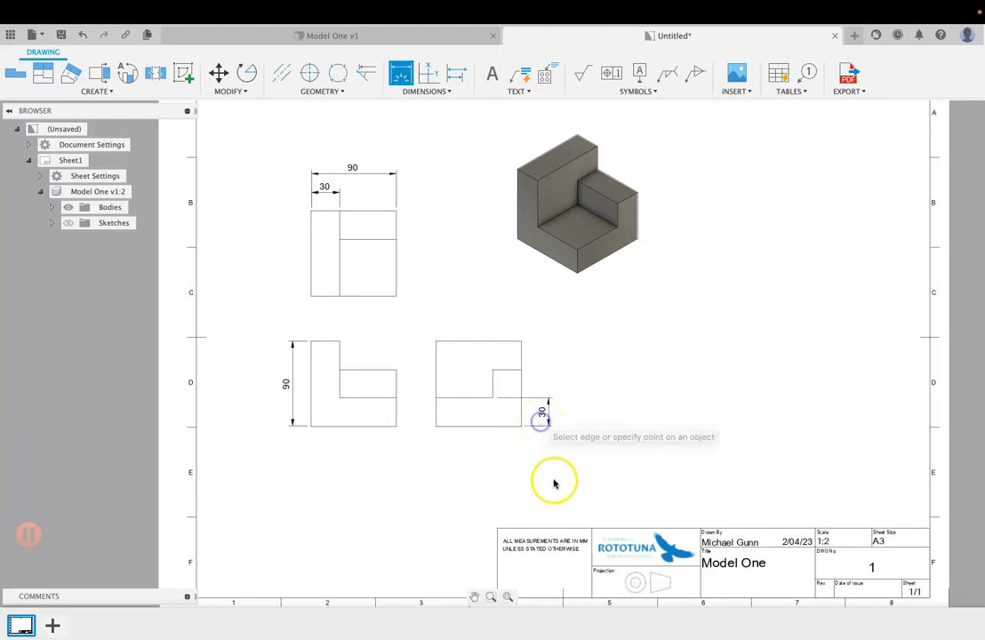
Add a baseline dimension from the side view's bottom edge up to the top of its raised step.
left_click(455, 73)
left_click(533, 425)
left_click(520, 370)
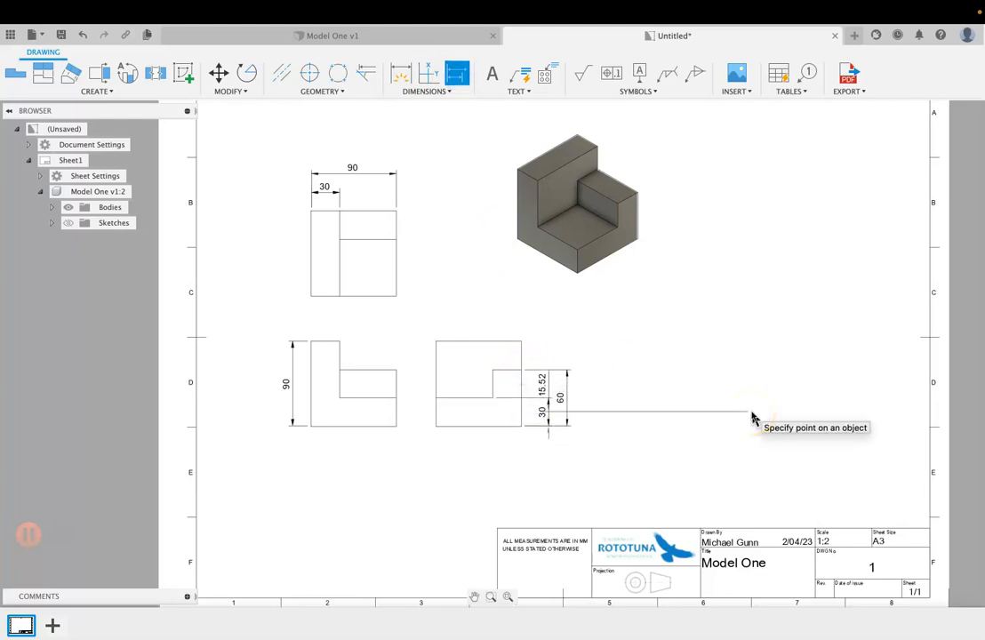
key("Escape")
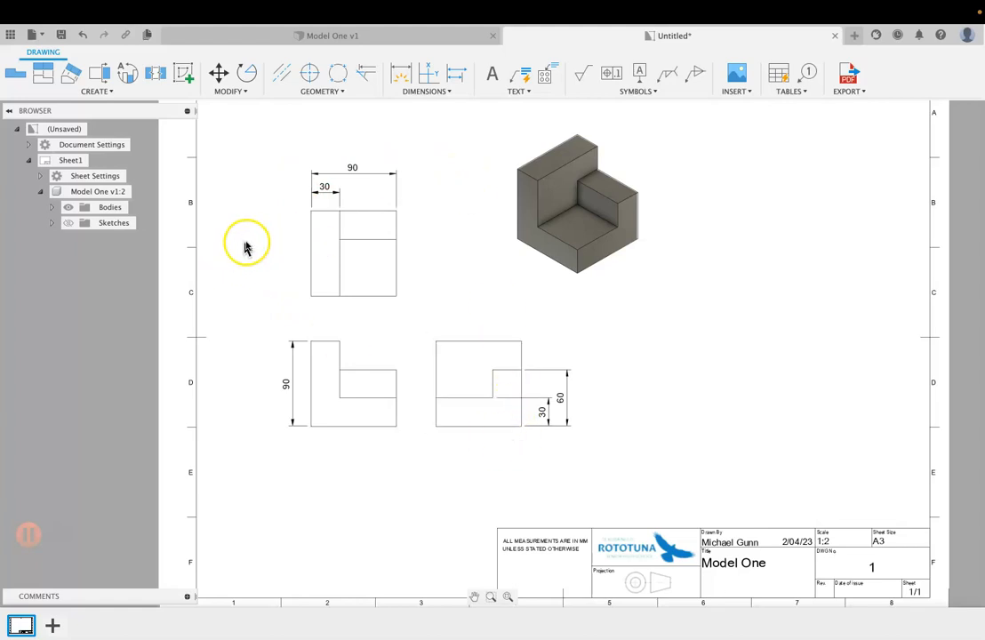
left_click(401, 72)
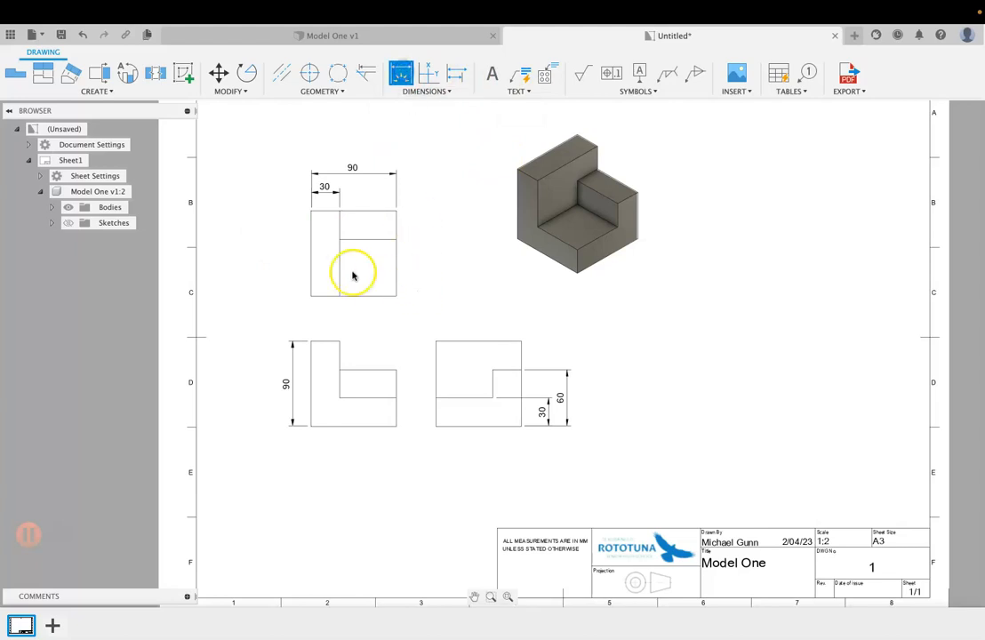
left_click(313, 256)
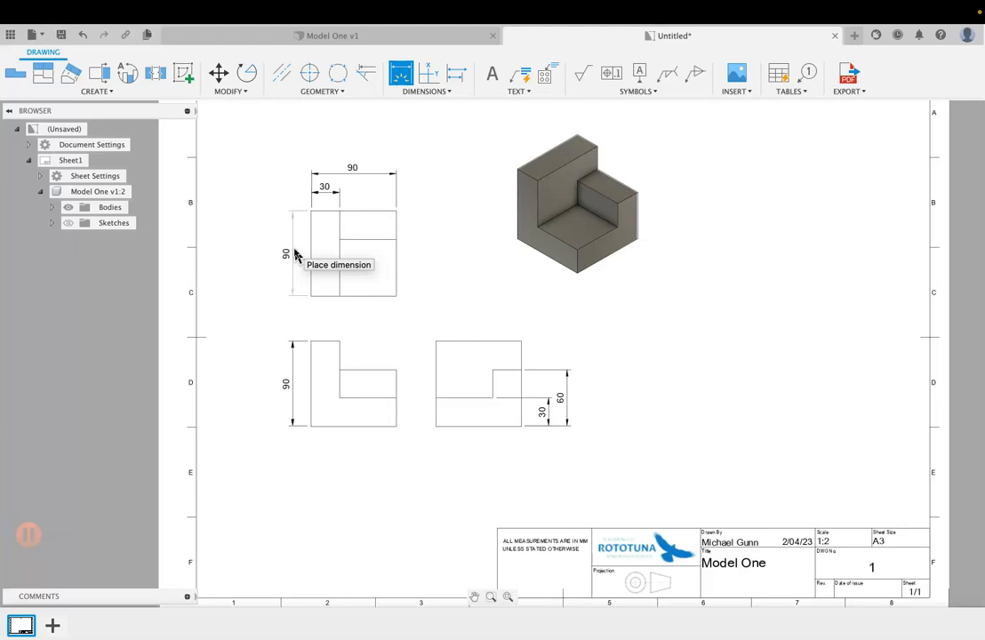
key("Escape")
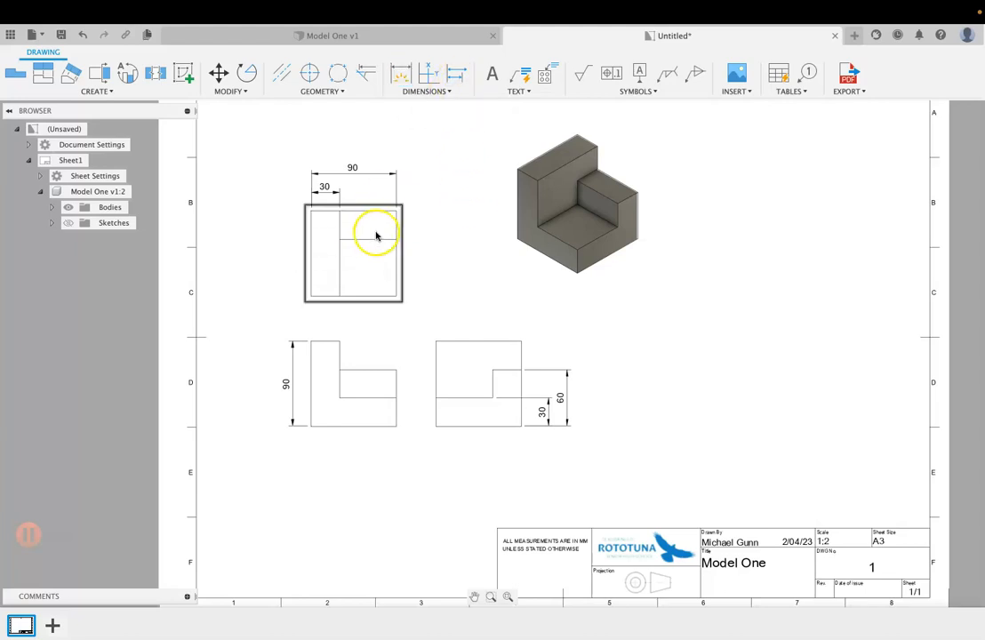
Dimension the top view's lower-right section depth, then add a baseline dimension for the overall depth, both to the right of the view.
left_click(401, 75)
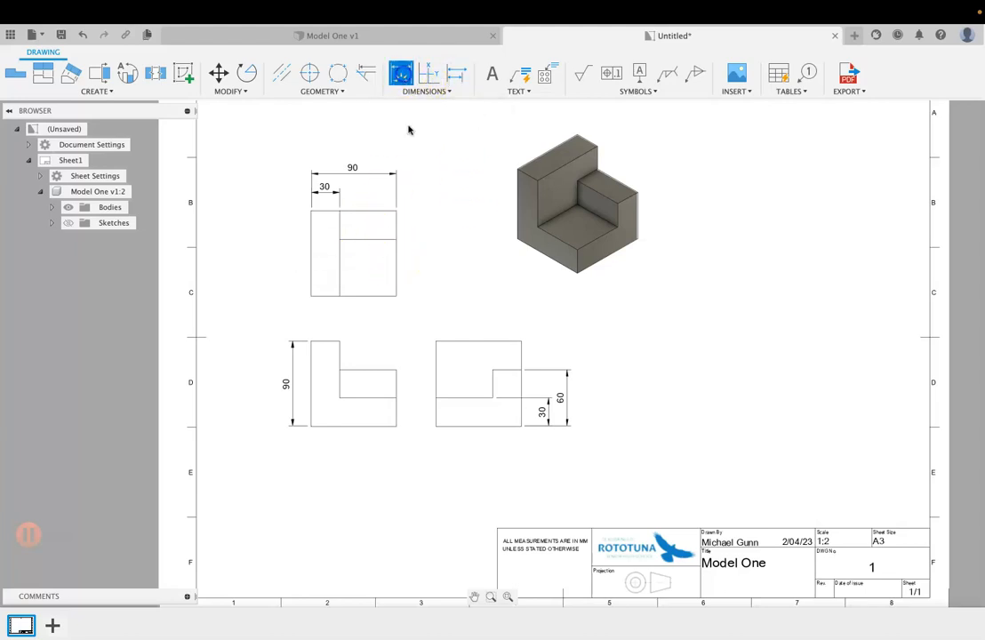
left_click(413, 273)
left_click(456, 75)
left_click(413, 297)
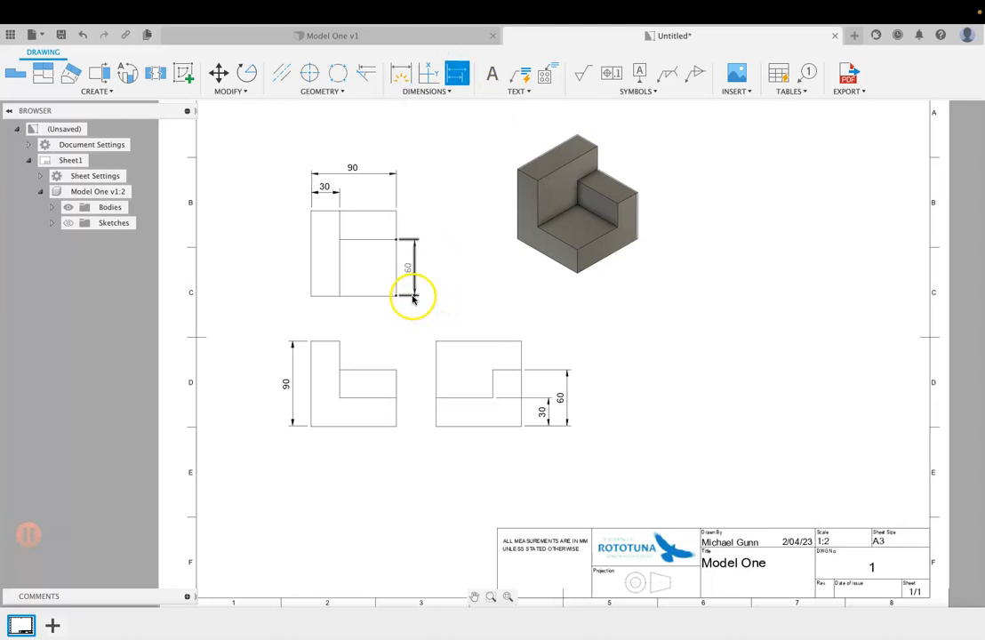
left_click(412, 298)
left_click(396, 211)
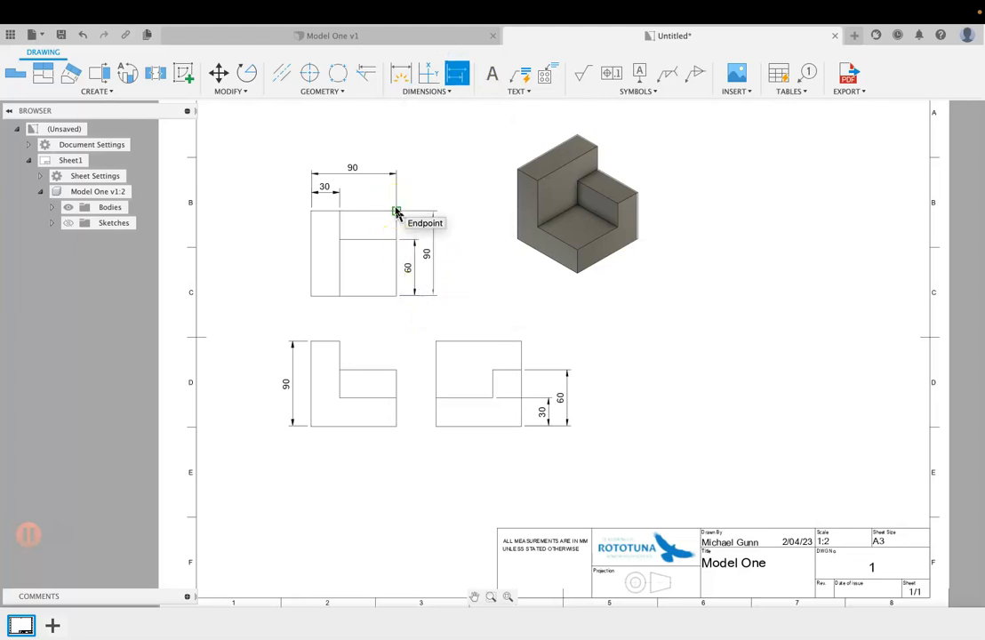
left_click(396, 212)
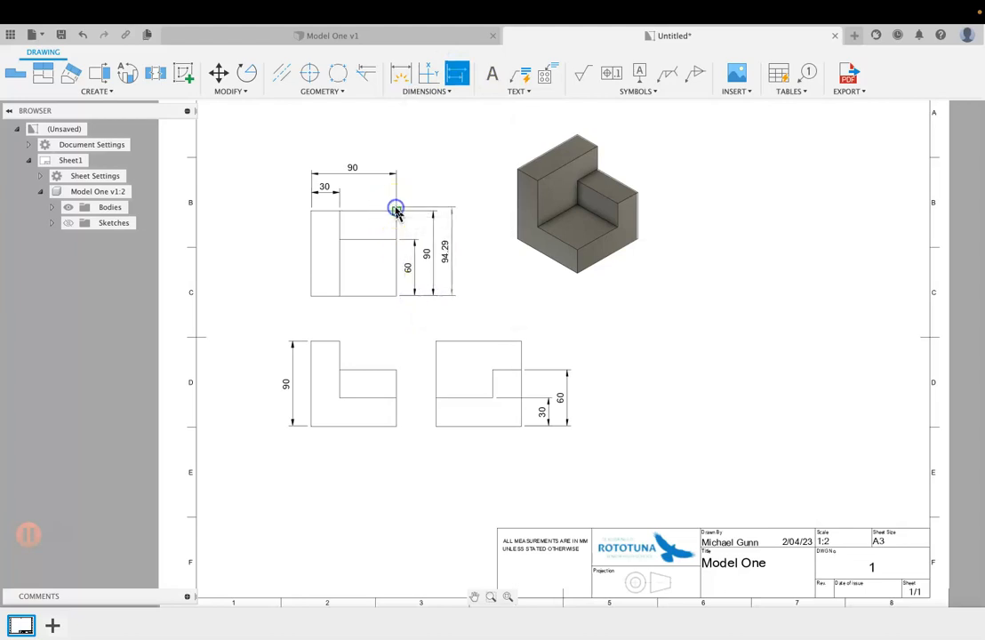
left_click(484, 276)
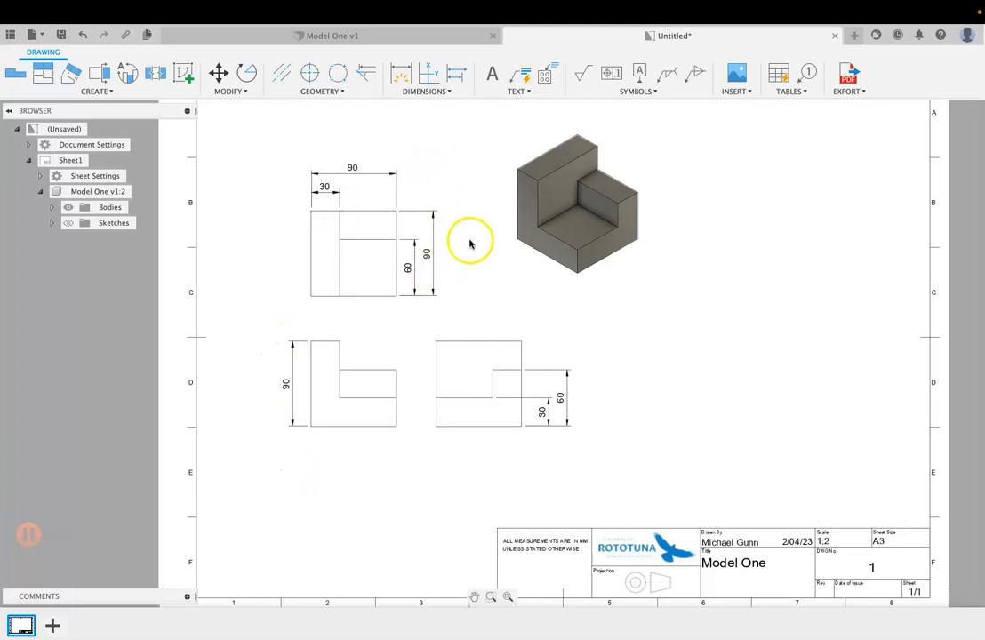
Delete the two depth dimensions to the right of the top view.
left_click(652, 464)
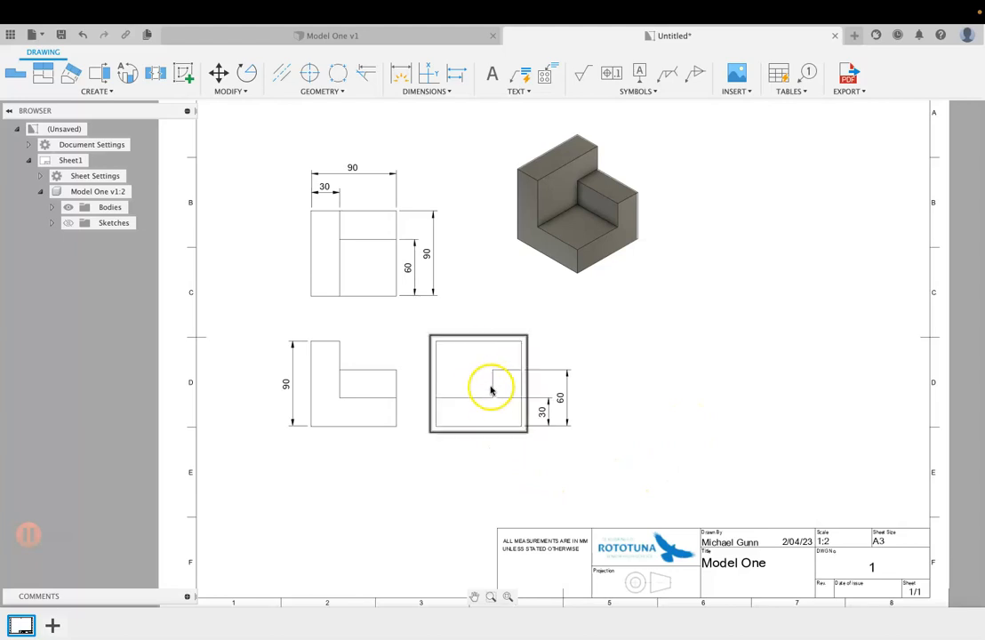
left_click(423, 259)
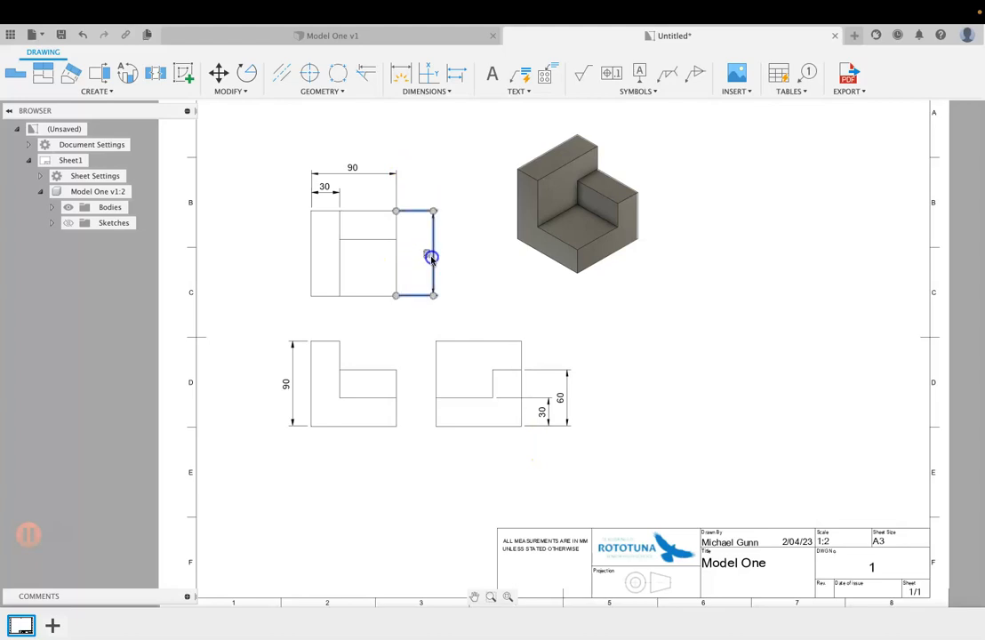
key("Delete")
Dimension the side view's horizontal step edge from the left side to the inner corner, placing the dimension below the view.
left_click(401, 71)
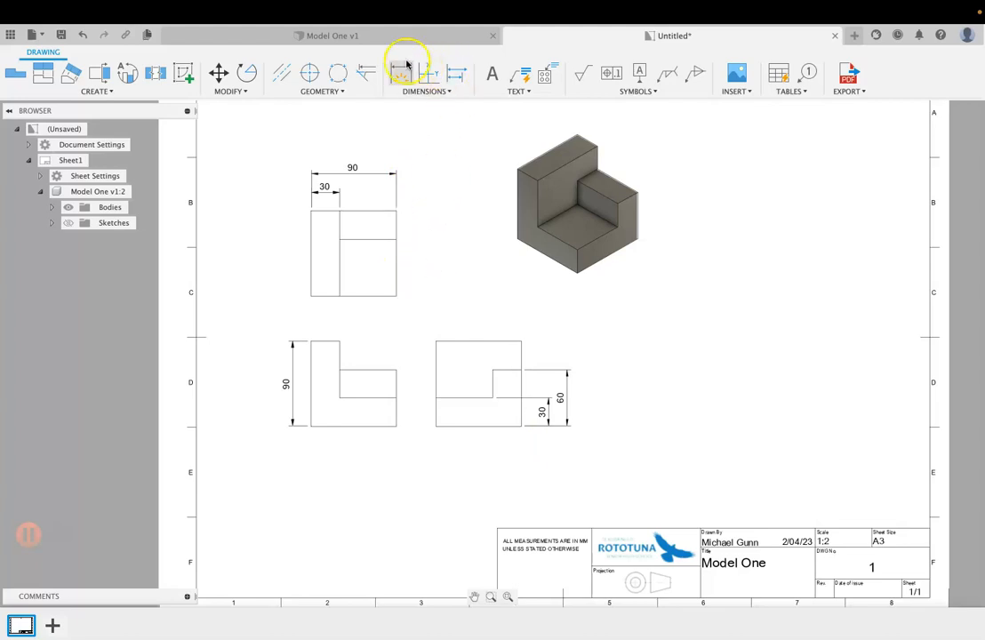
left_click(437, 399)
left_click(489, 398)
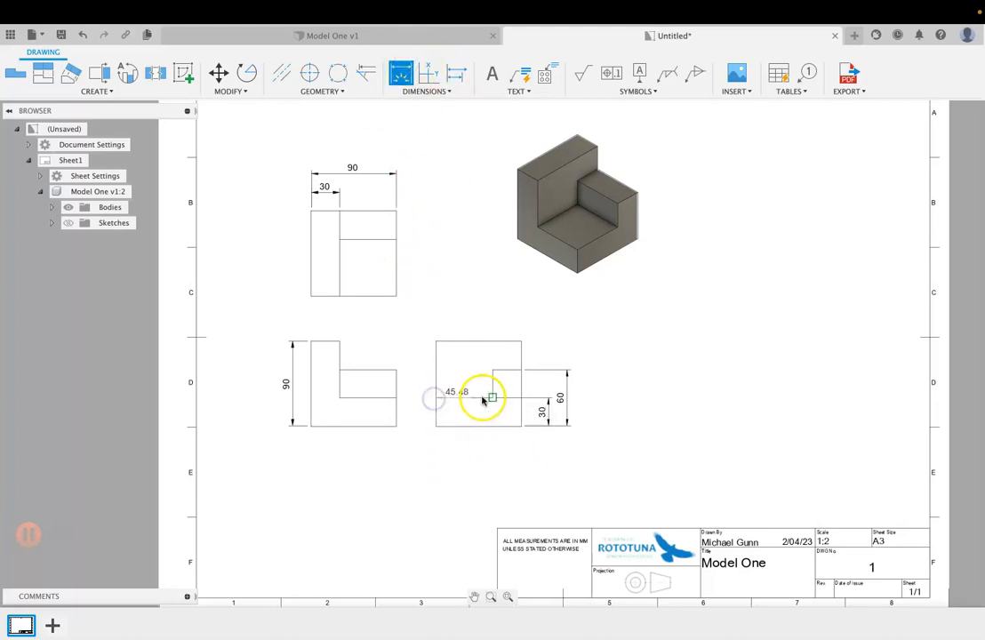
left_click(459, 450)
Add a baseline dimension below the side view for its overall width, measured from the left edge.
left_click(455, 78)
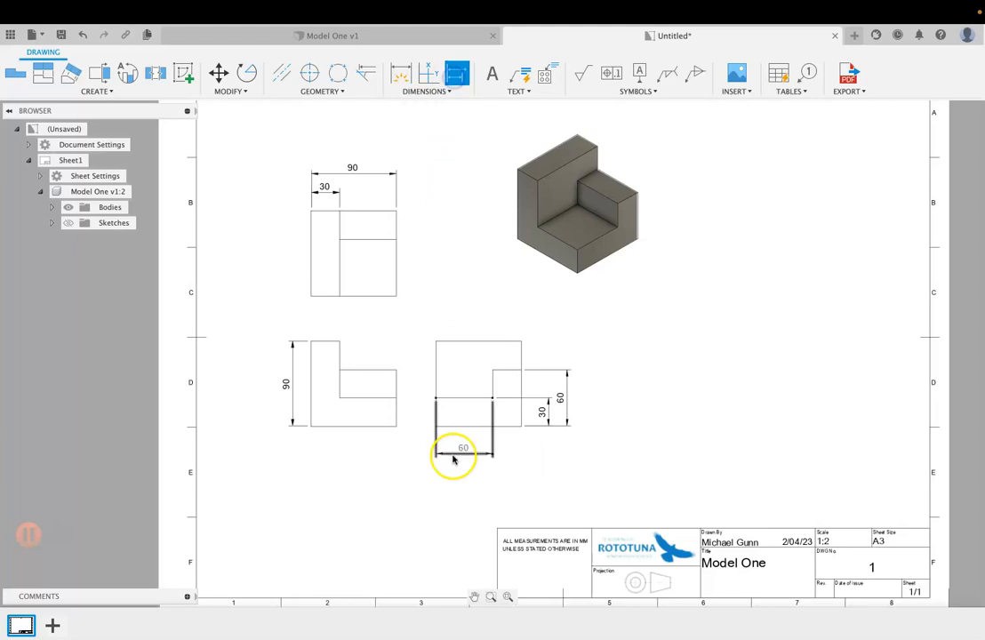
left_click(434, 455)
left_click(520, 425)
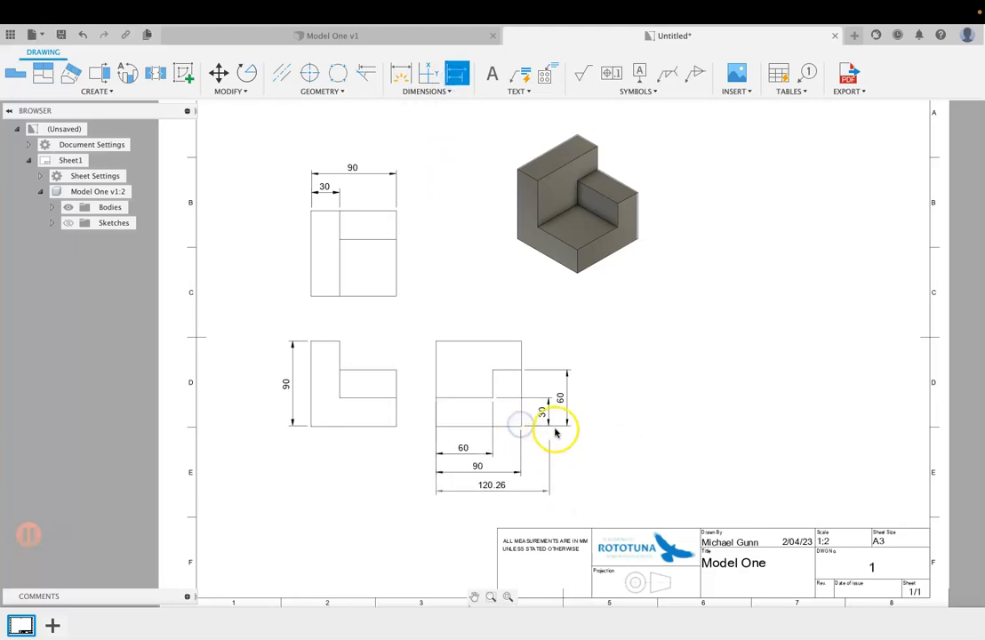
key("Escape")
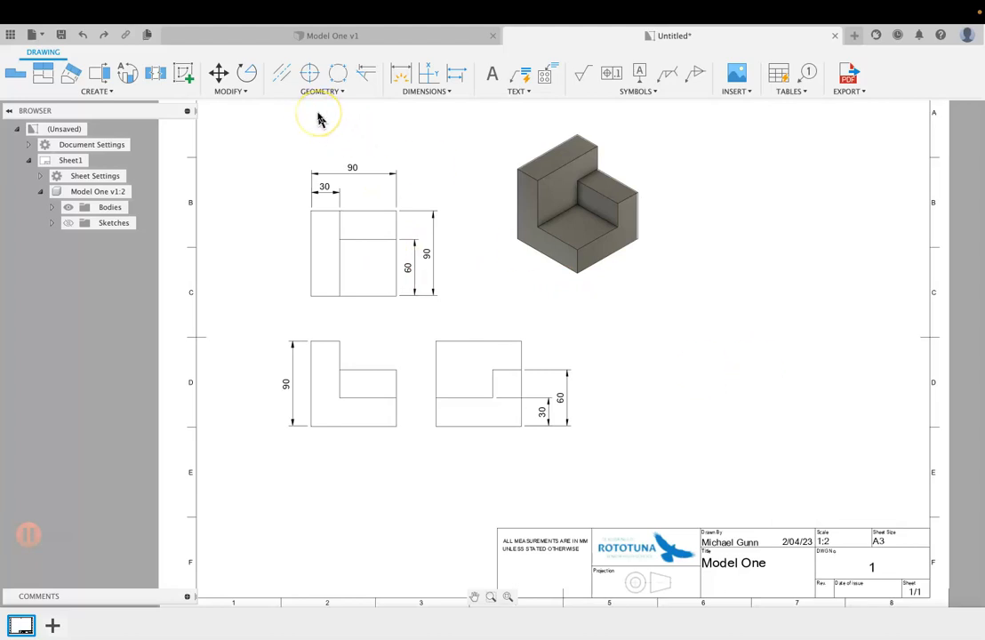
Add the bold, centred text label TOP below the top view, in a text box spanning the view's width.
left_click(492, 74)
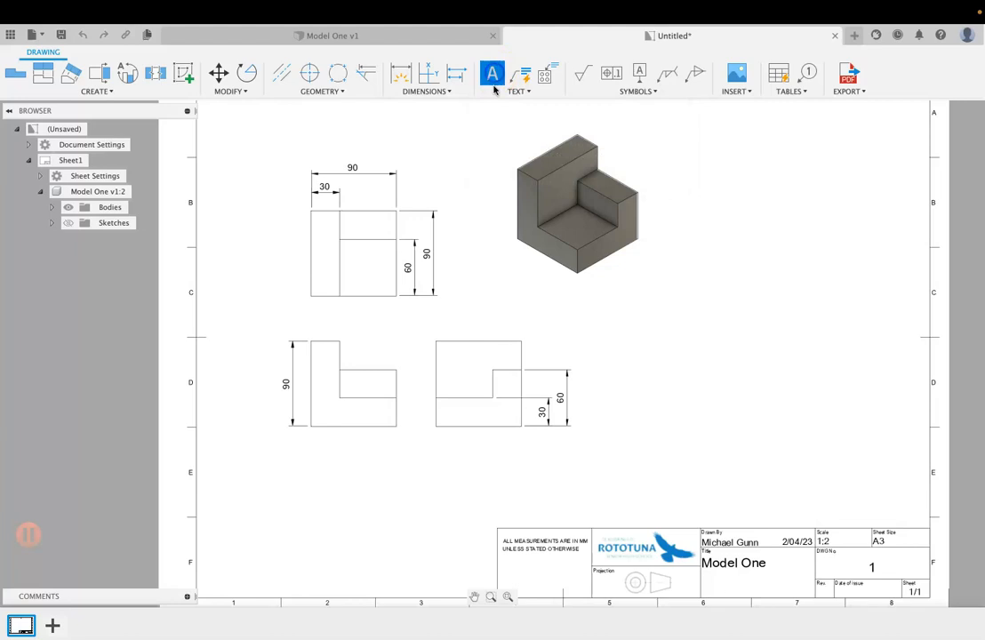
left_click(312, 313)
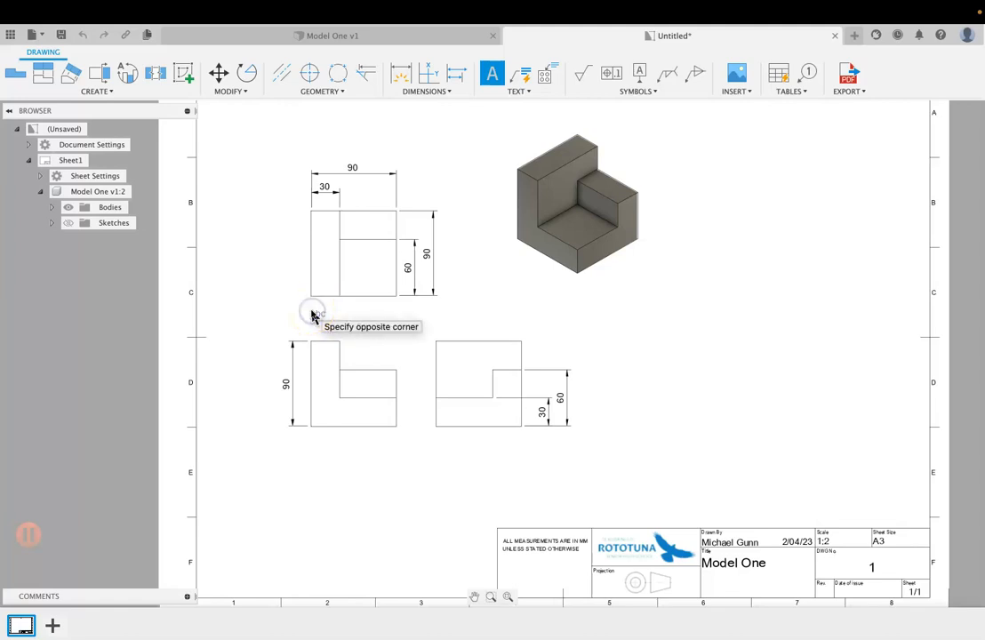
left_click(395, 327)
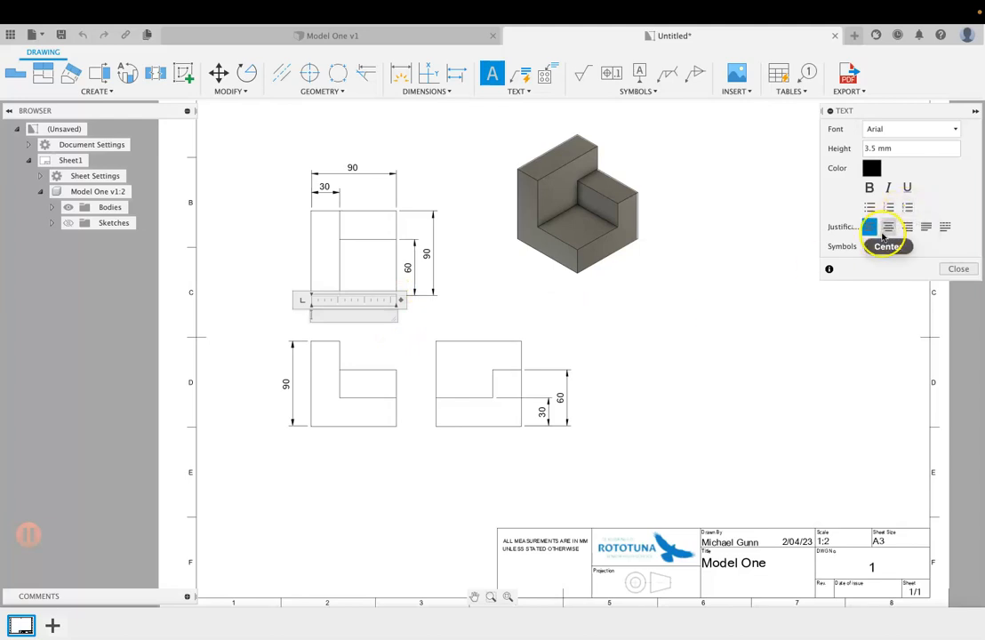
left_click(888, 232)
left_click(870, 189)
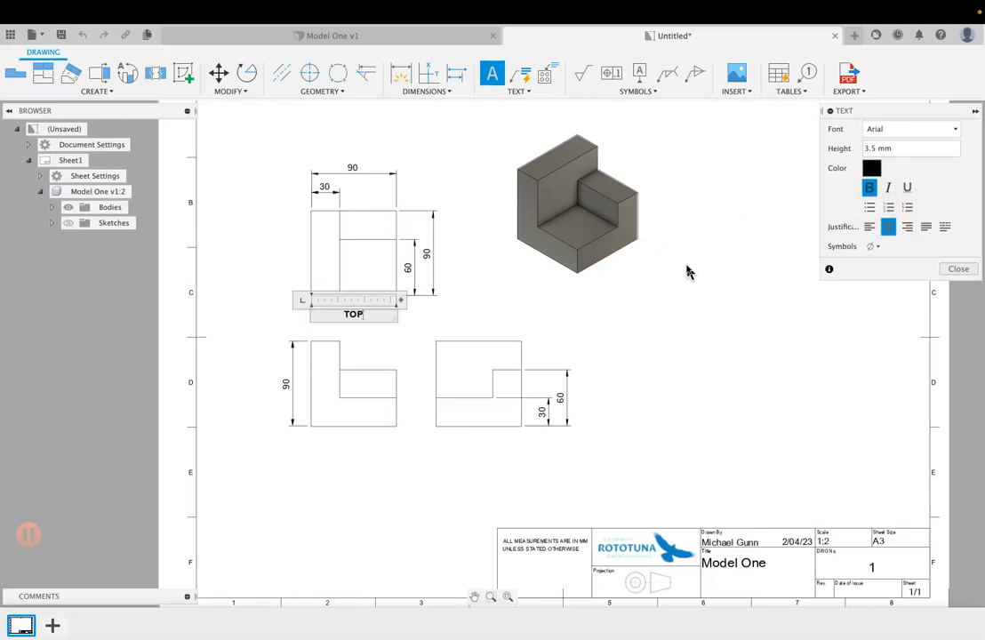
left_click(960, 268)
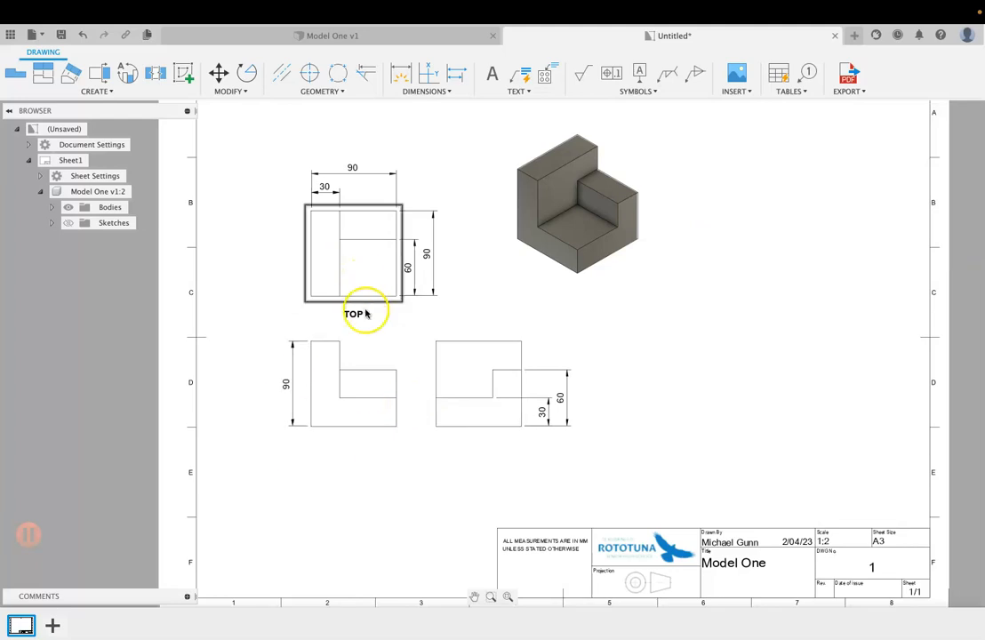
Add the bold, centred text label FRONT below the front view, in a text box spanning the view's width.
left_click(492, 73)
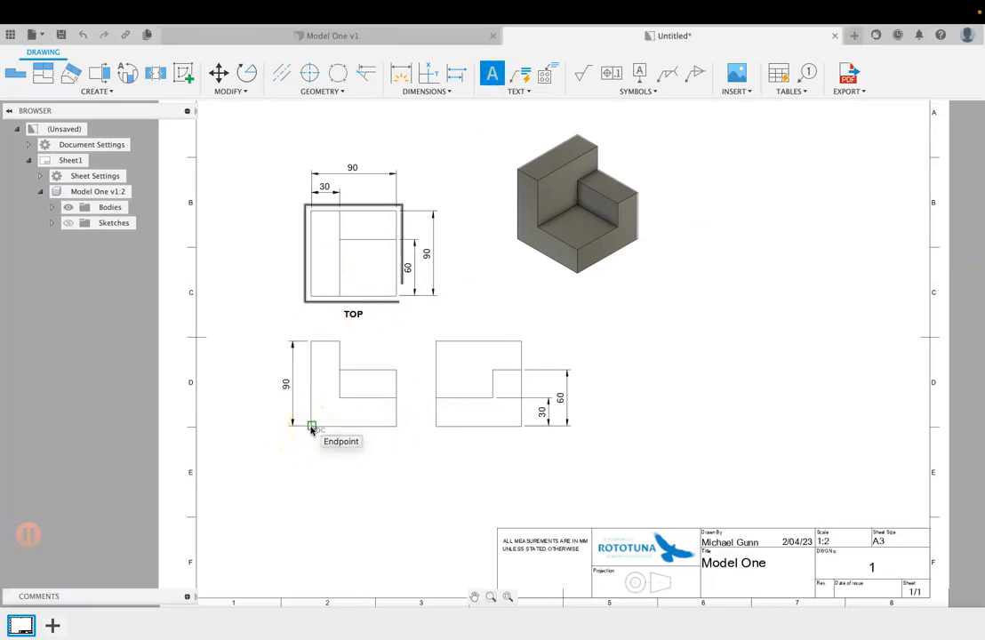
left_click_drag(309, 440, 395, 429)
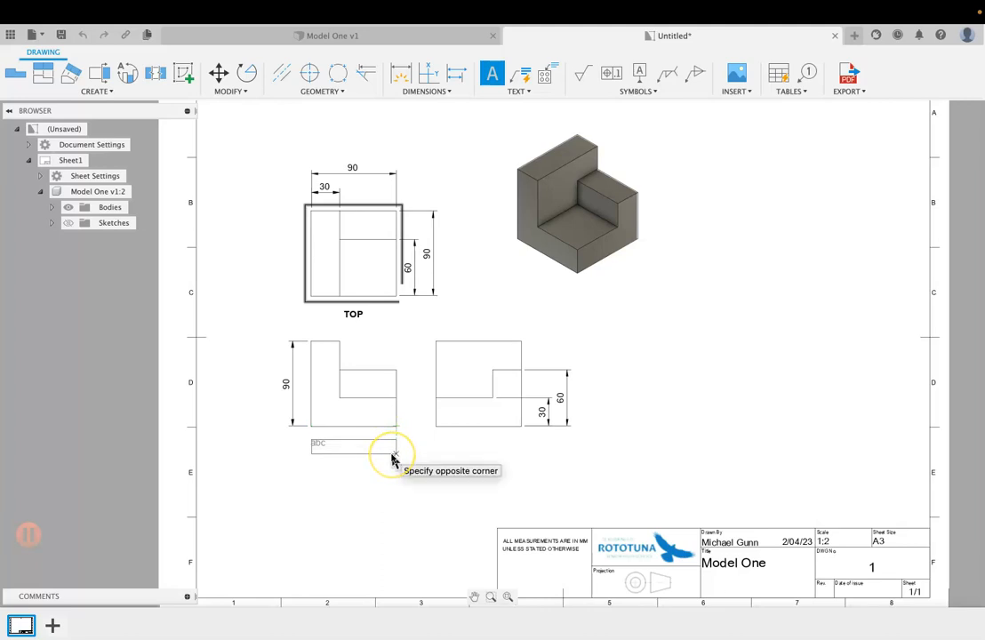
left_click(392, 457)
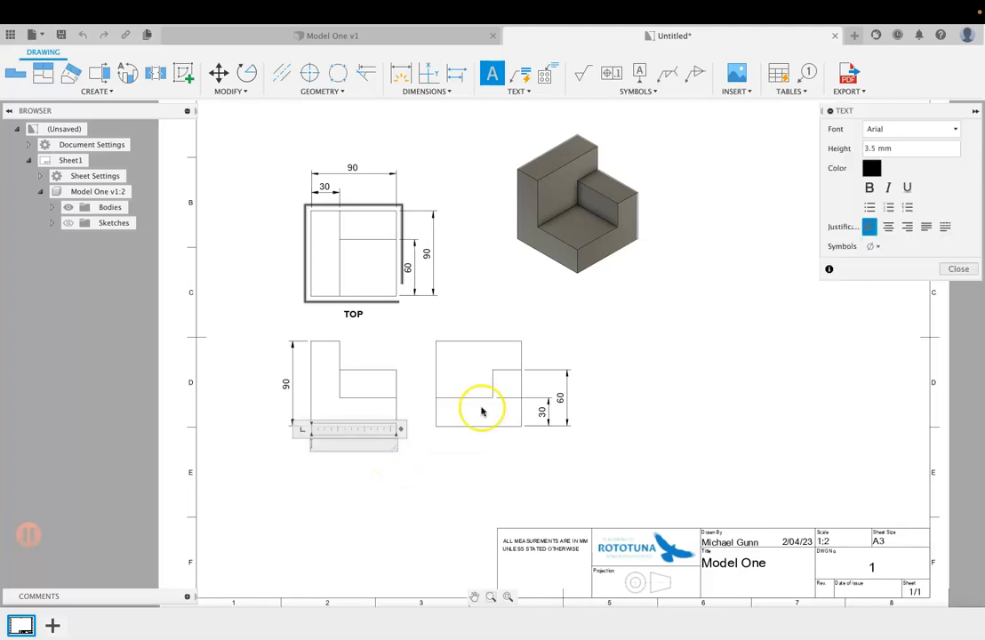
left_click(888, 227)
left_click(871, 188)
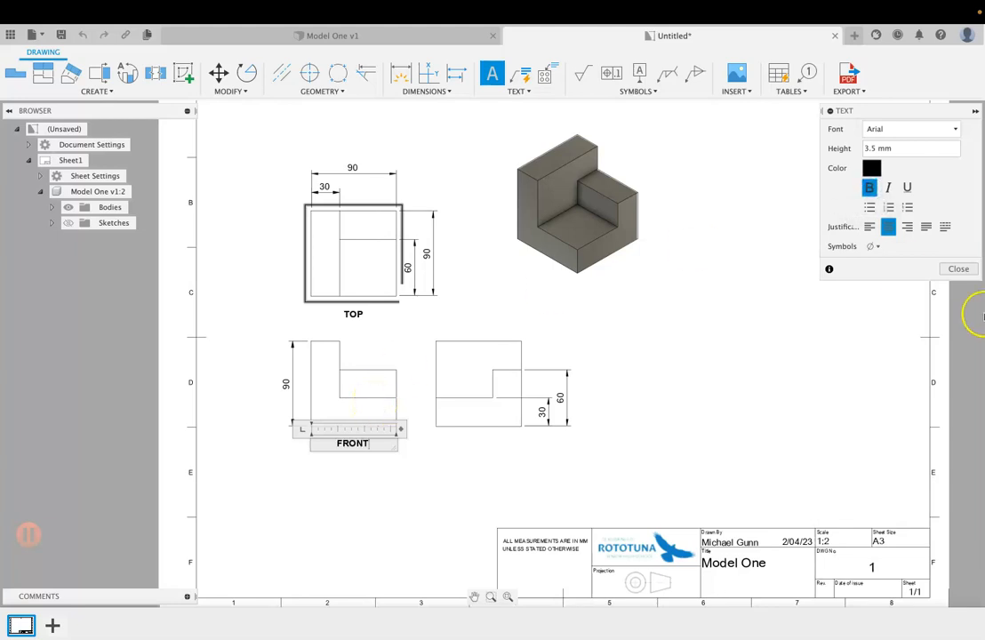
left_click(958, 269)
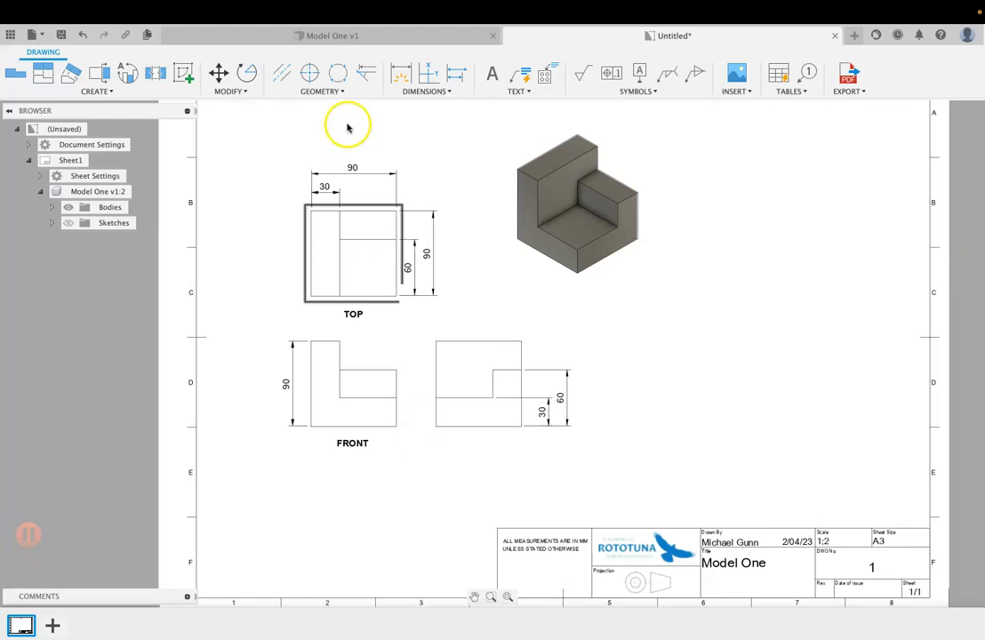
Add the bold, centred text label RIGHT below the side view, level with the FRONT label and spanning the view's width.
left_click(492, 73)
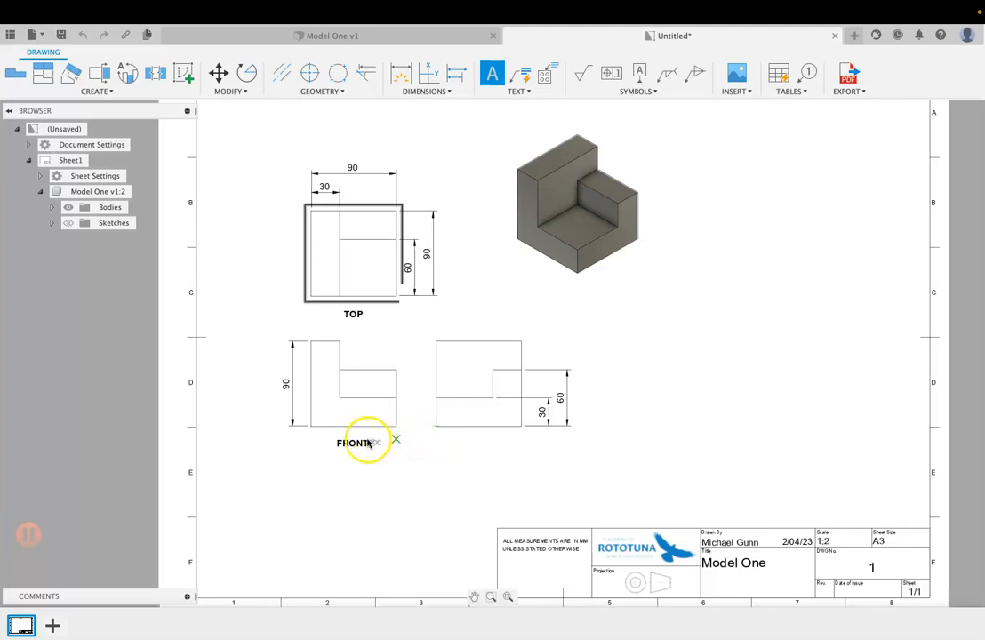
left_click(436, 442)
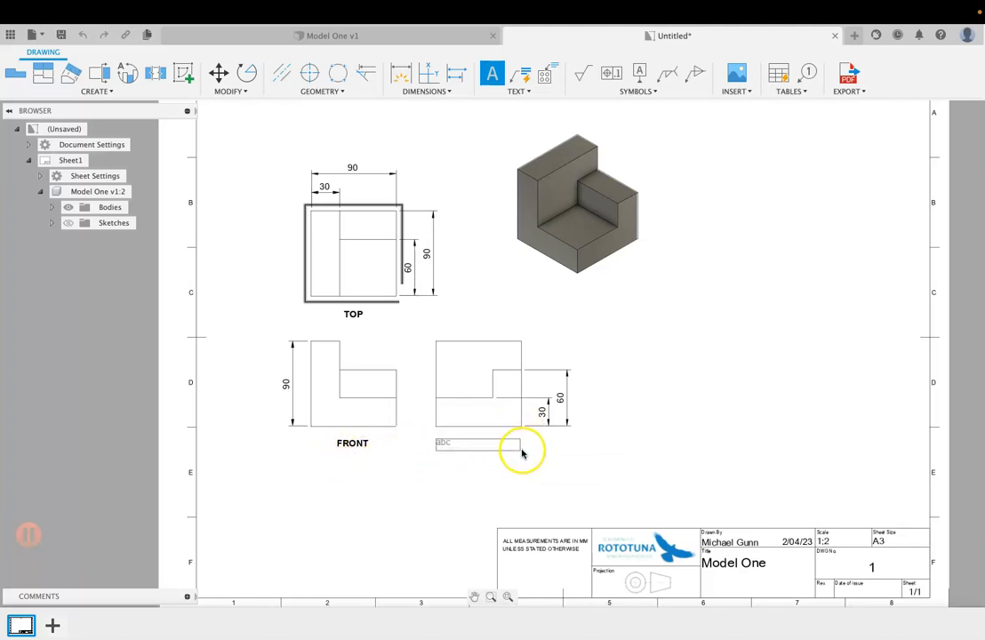
left_click(521, 450)
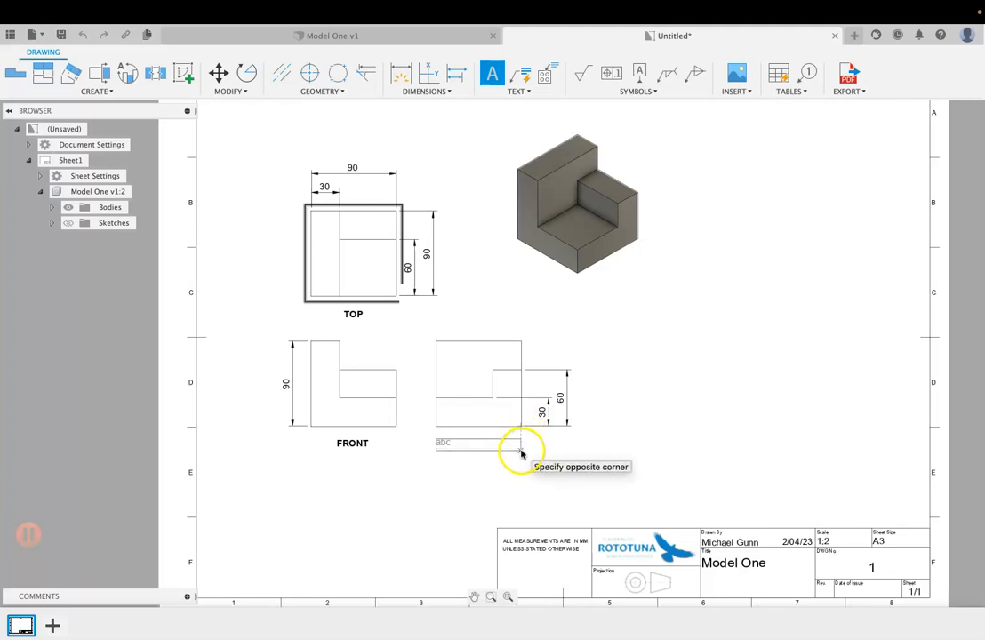
left_click(521, 454)
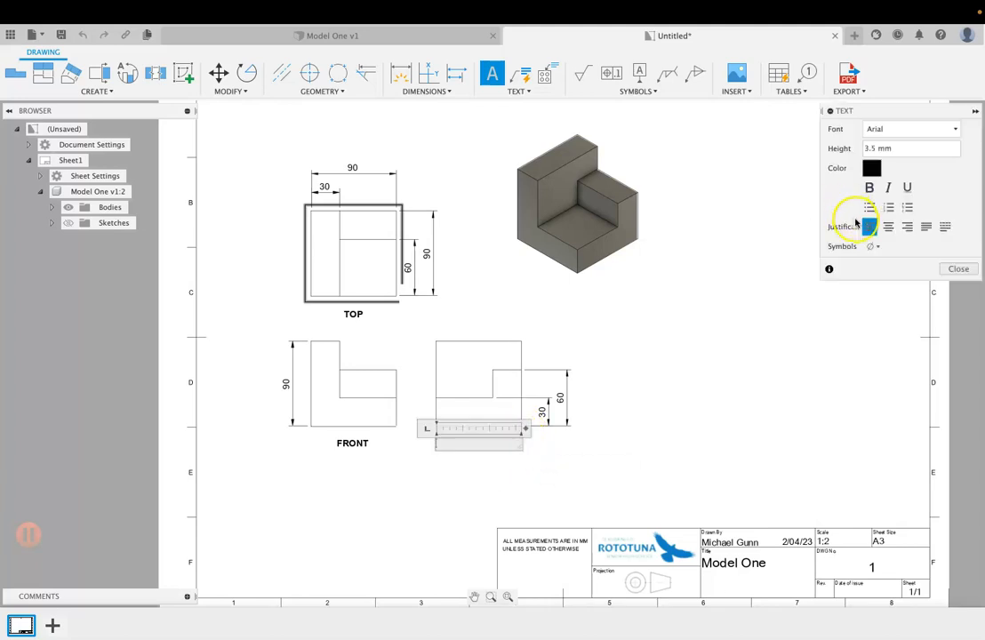
left_click(867, 188)
left_click(888, 228)
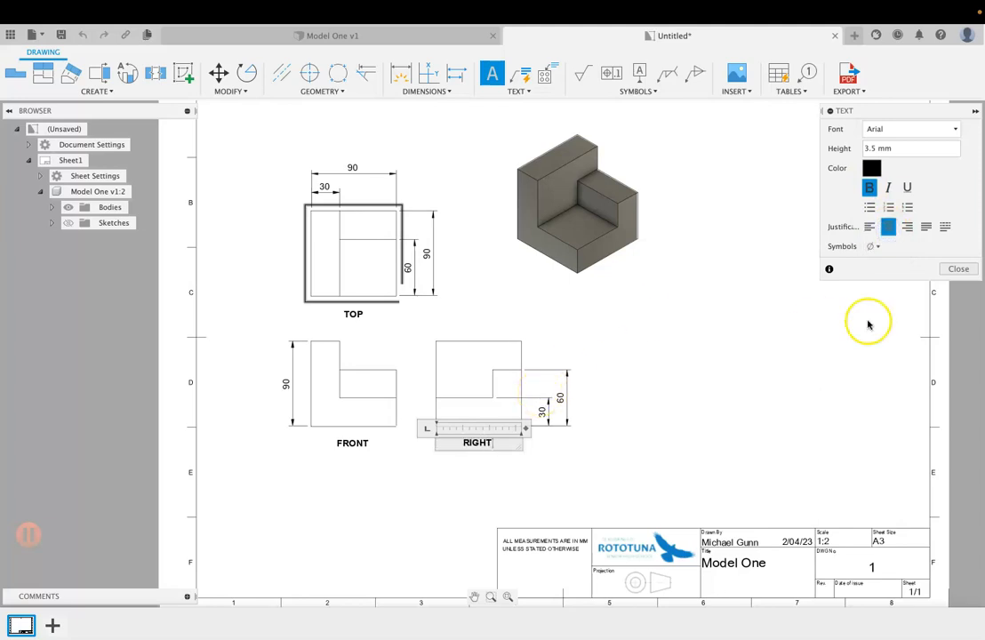
left_click(971, 268)
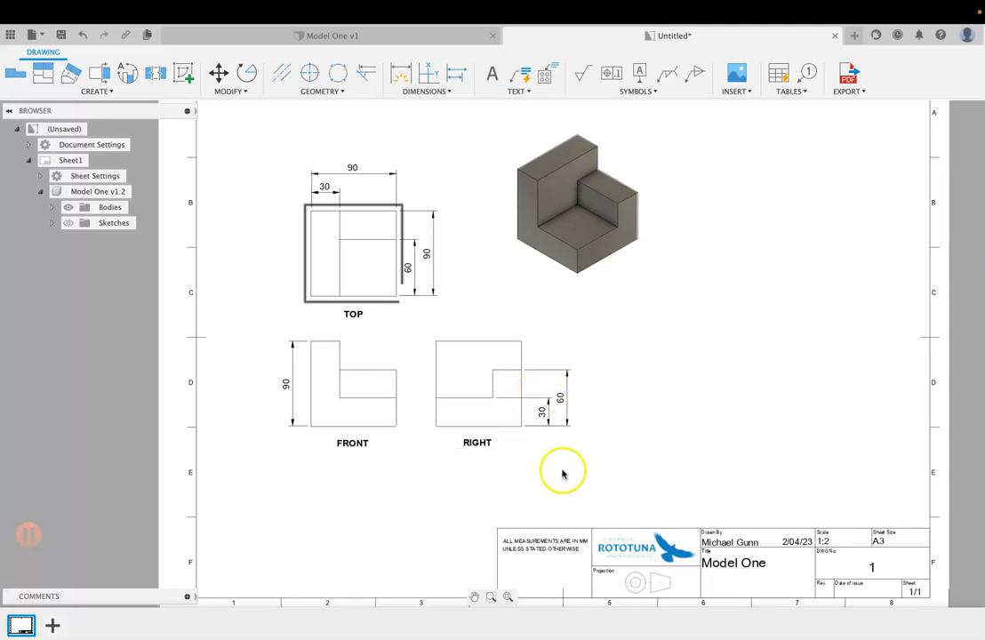
left_click(478, 444)
left_click(362, 446)
left_click(469, 444)
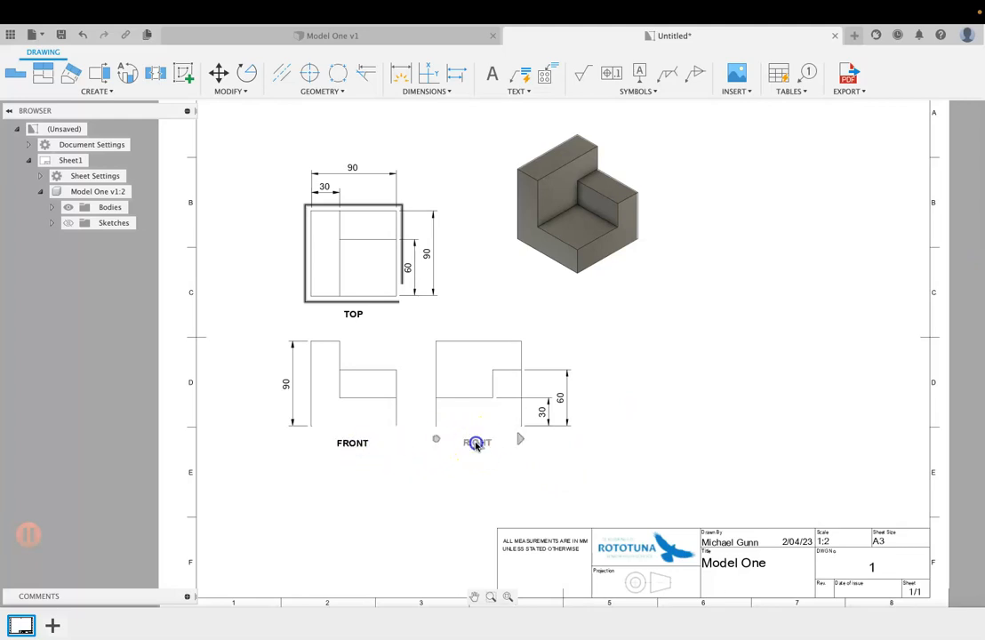
left_click(644, 437)
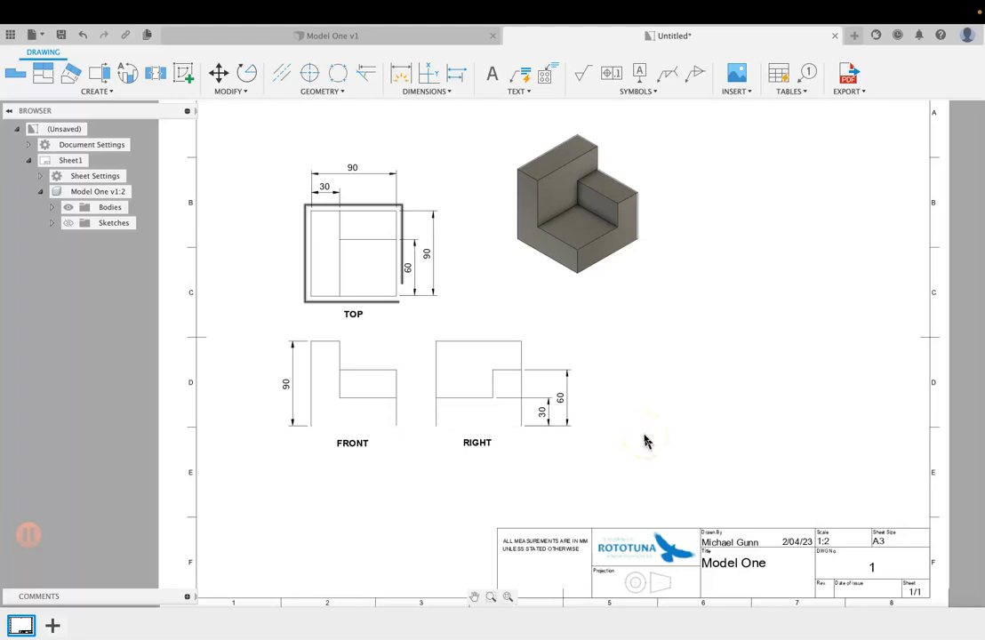
Save the drawing as Model One Drawing in the Booklet Models folder of the L2HTEN project.
scroll(647, 442, "down", 4)
scroll(646, 442, "up", 6)
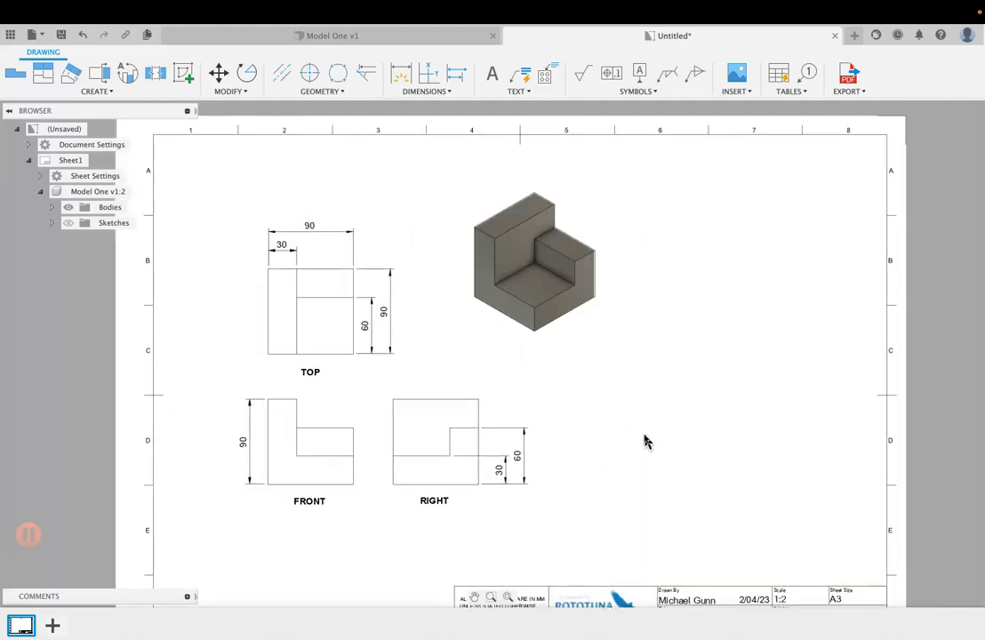
scroll(646, 442, "down", 3)
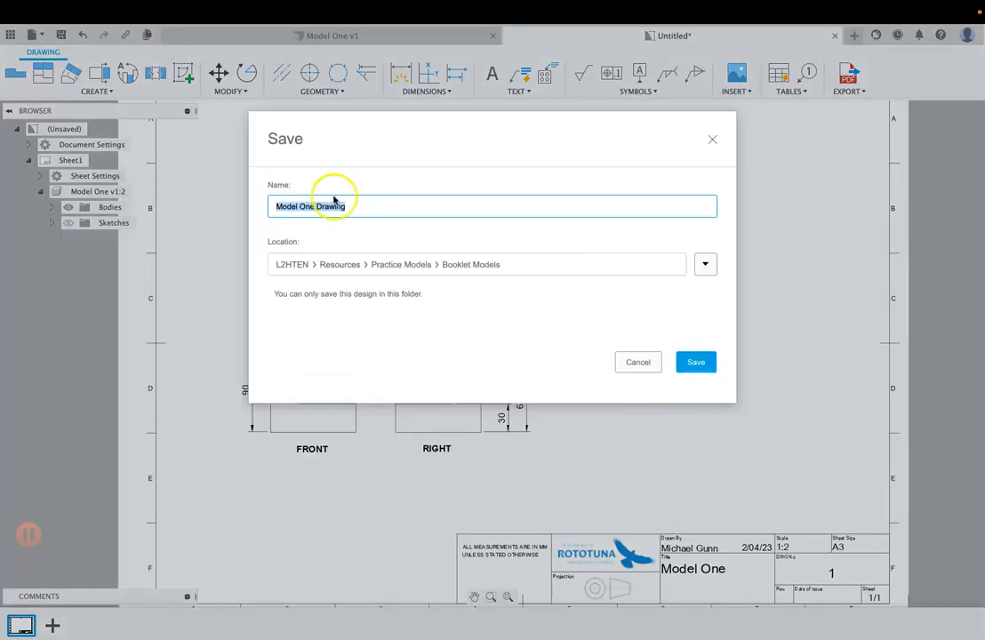
left_click(704, 265)
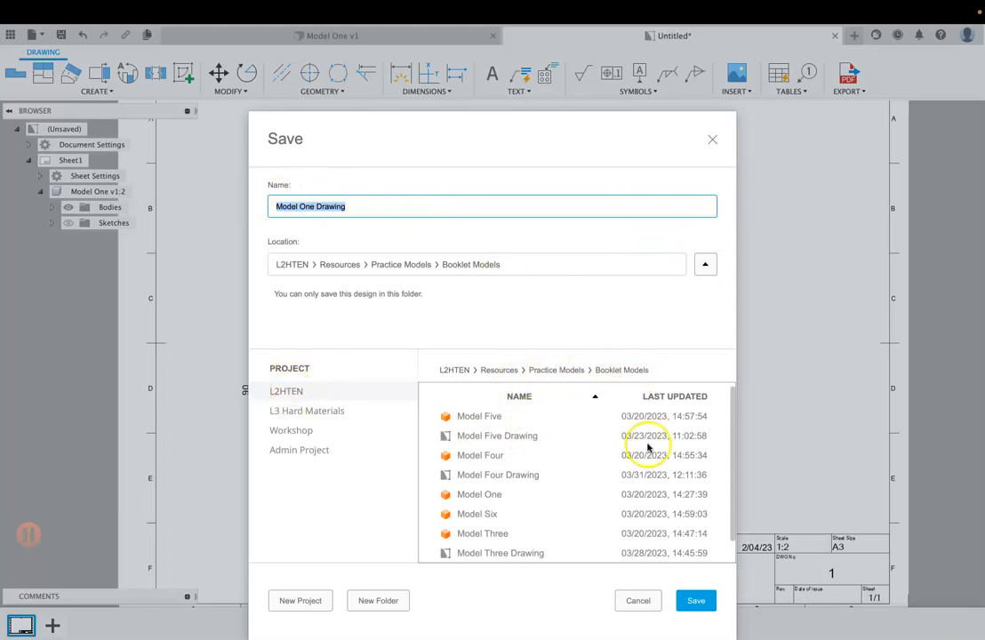
left_click(698, 602)
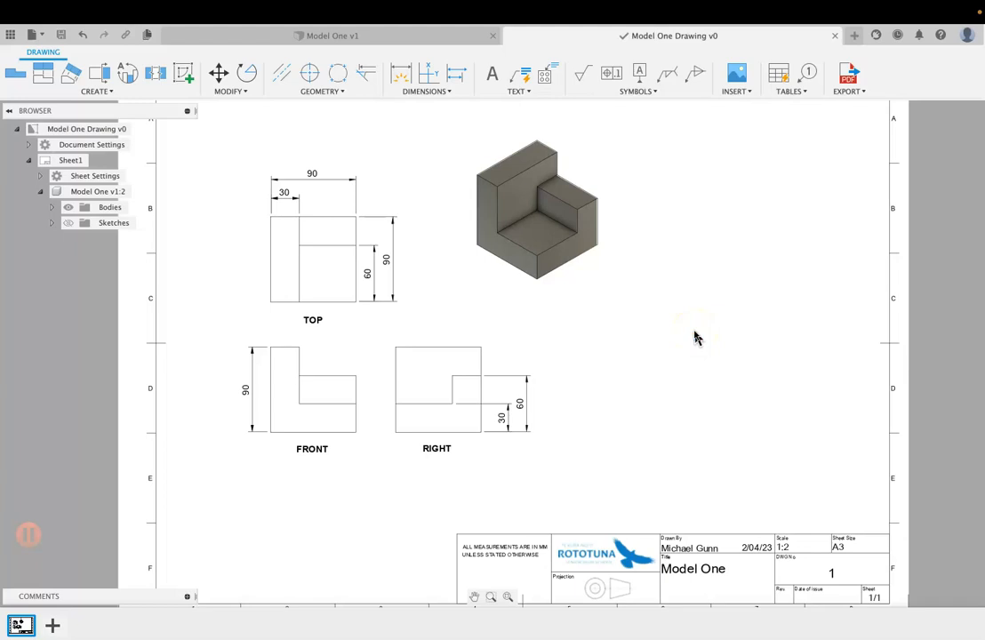
Examine the title block entries, the view labels and the dimensions across the saved sheet.
scroll(695, 335, "up", 3)
scroll(695, 335, "down", 5)
scroll(695, 335, "down", 3)
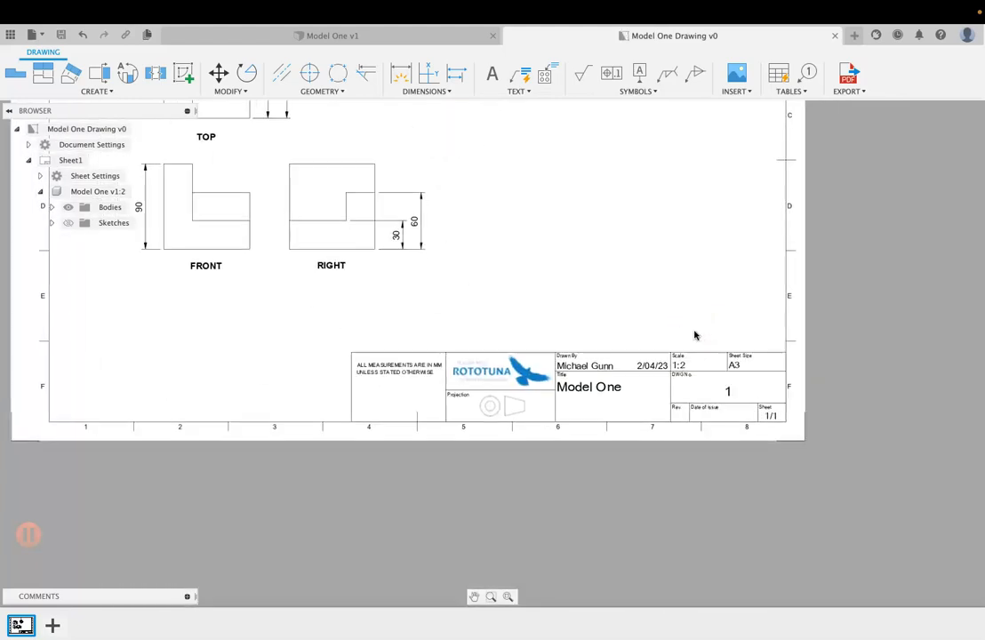
scroll(695, 335, "up", 3)
left_click(338, 299)
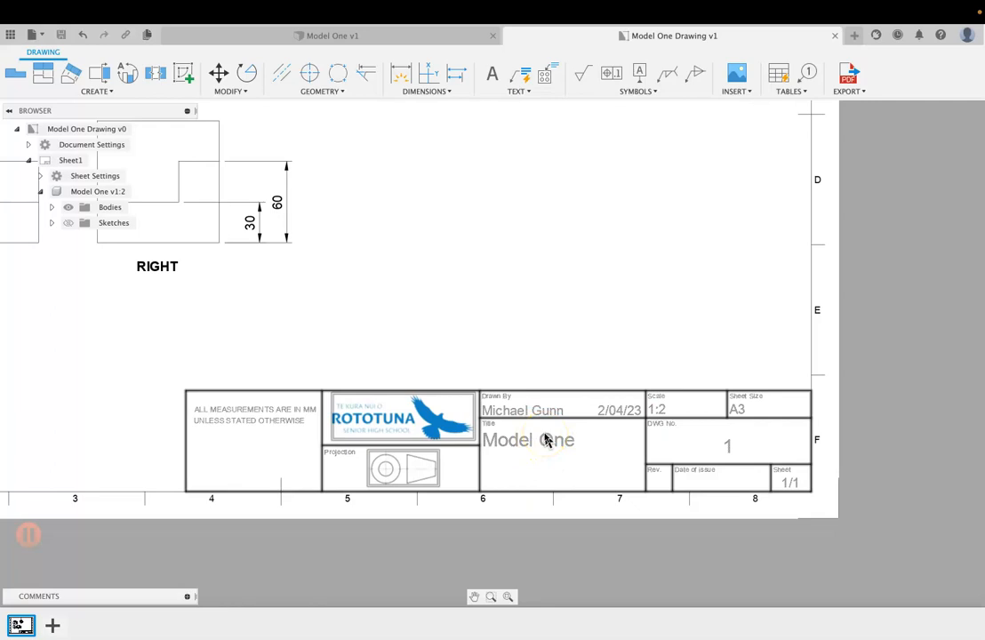
scroll(546, 440, "left", 5)
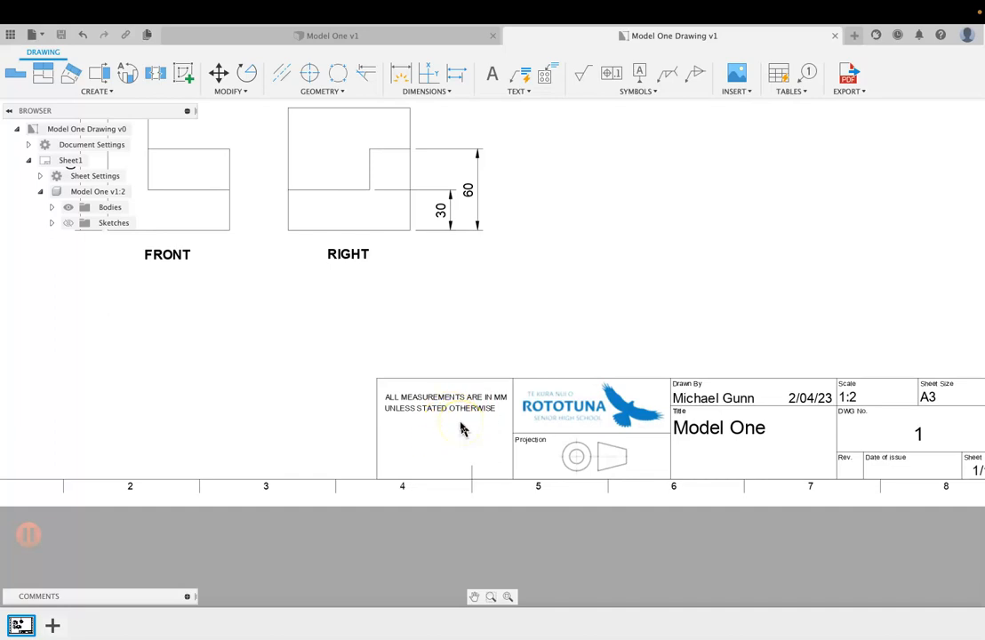
scroll(461, 429, "down", 1)
scroll(492, 235, "down", 3)
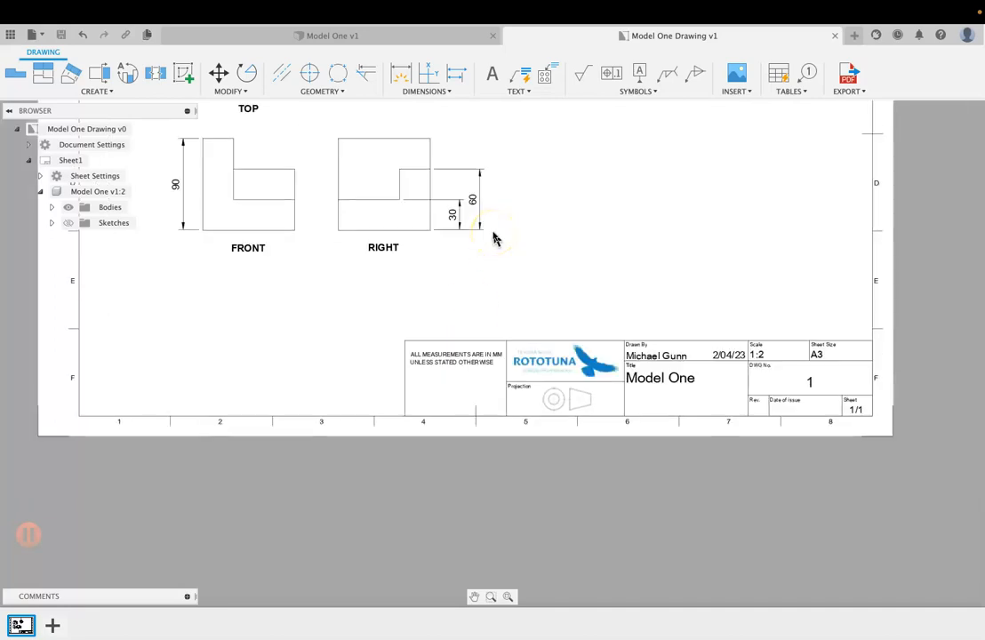
scroll(493, 235, "down", 1)
scroll(493, 235, "down", 2)
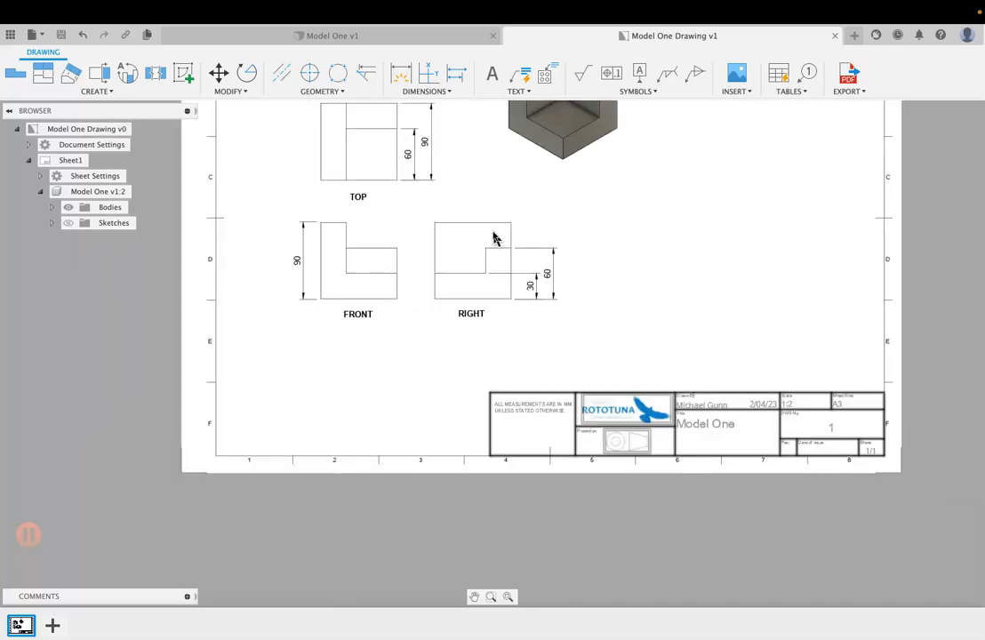
scroll(493, 232, "up", 5)
scroll(493, 233, "down", 2)
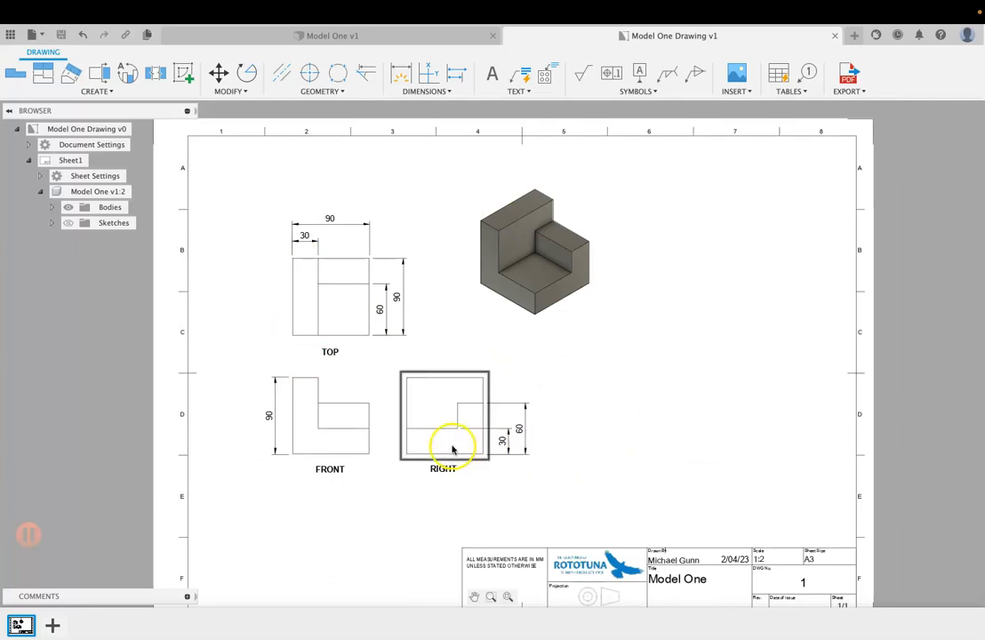
left_click(649, 406)
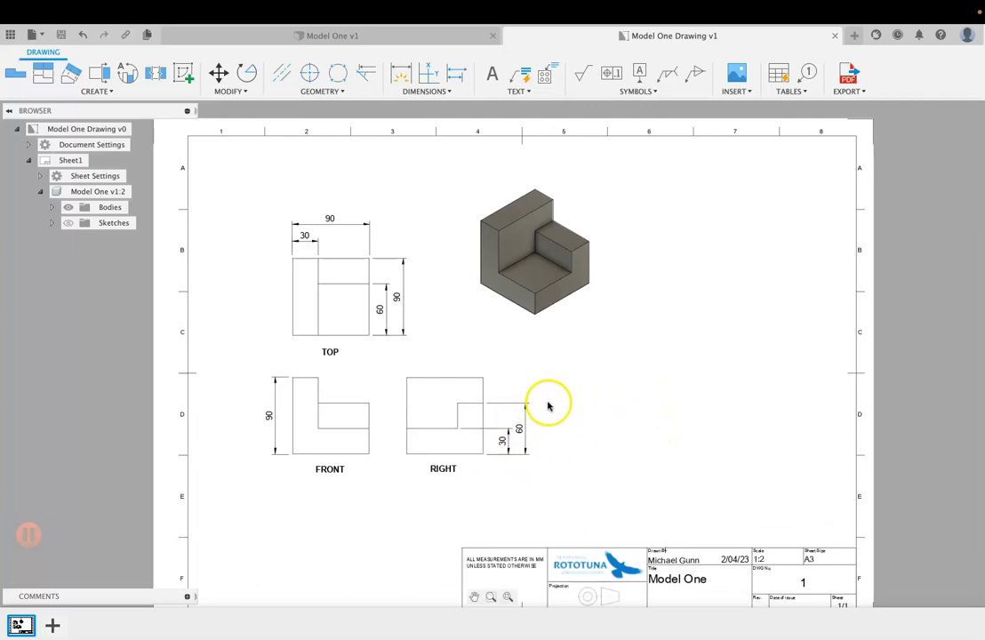
scroll(666, 416, "down", 1)
scroll(666, 416, "up", 1)
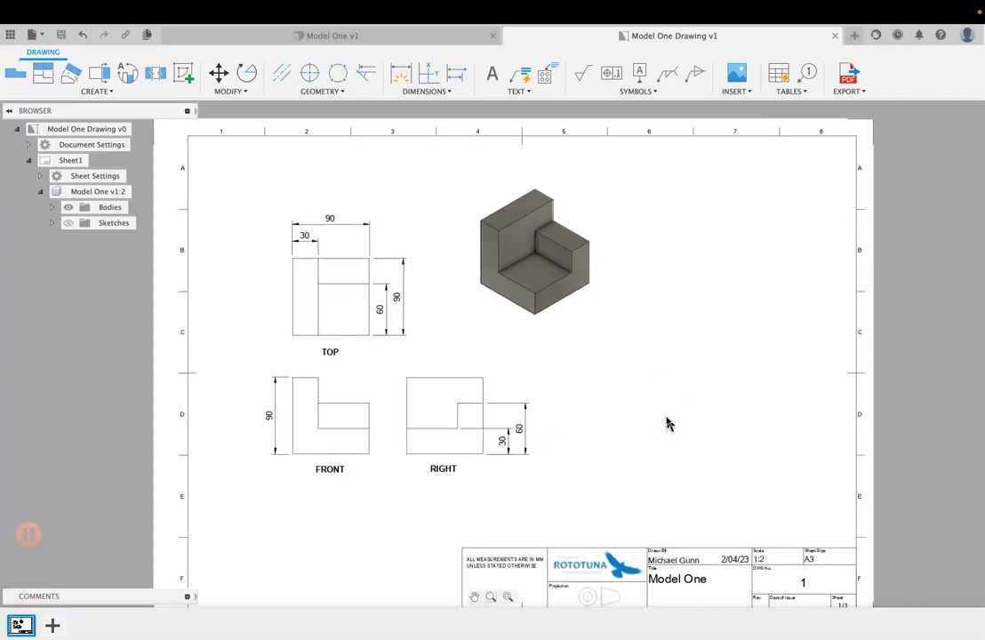